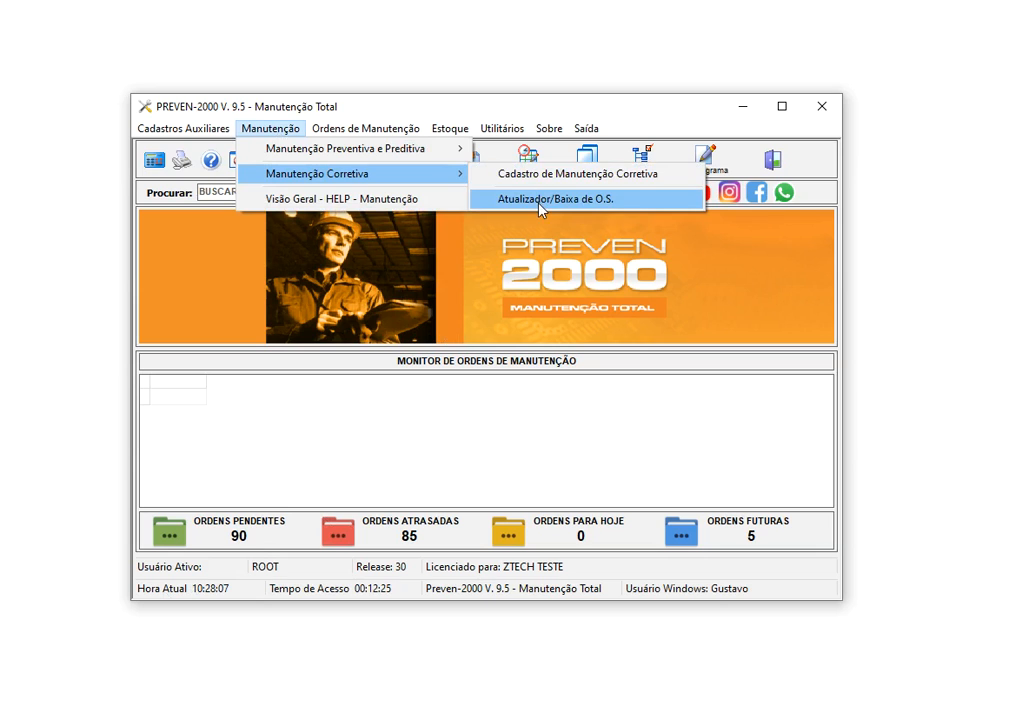
Open the Atualizador/Baixa de Manutenções window via Atu/Bx O.M. and move it lower on screen
mouse_move(368, 138)
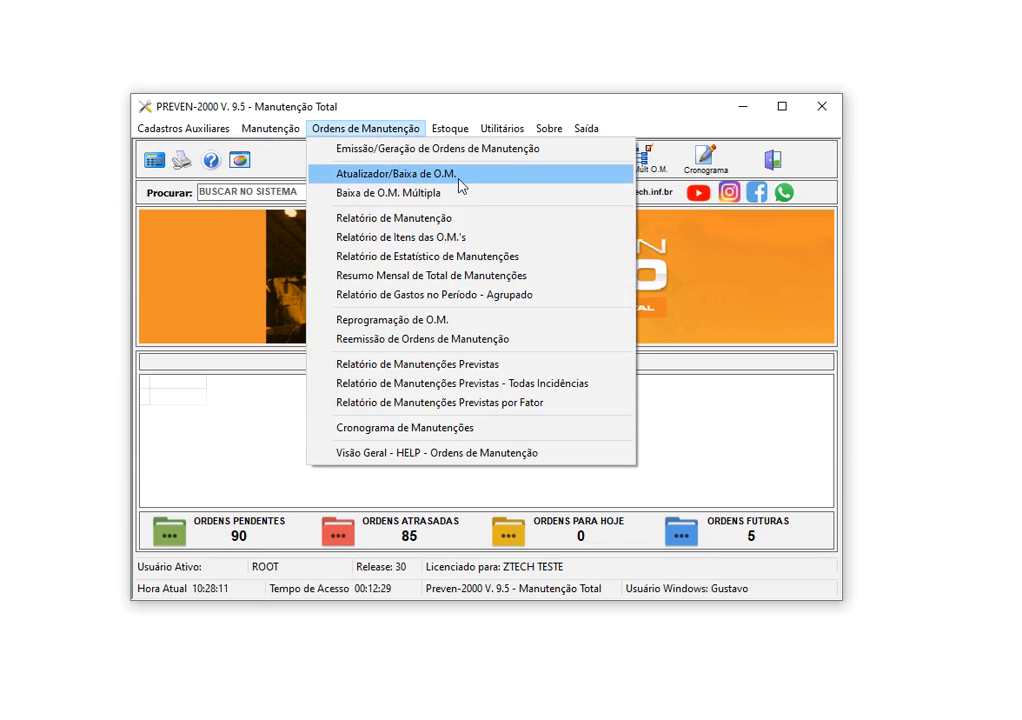
left_click(499, 103)
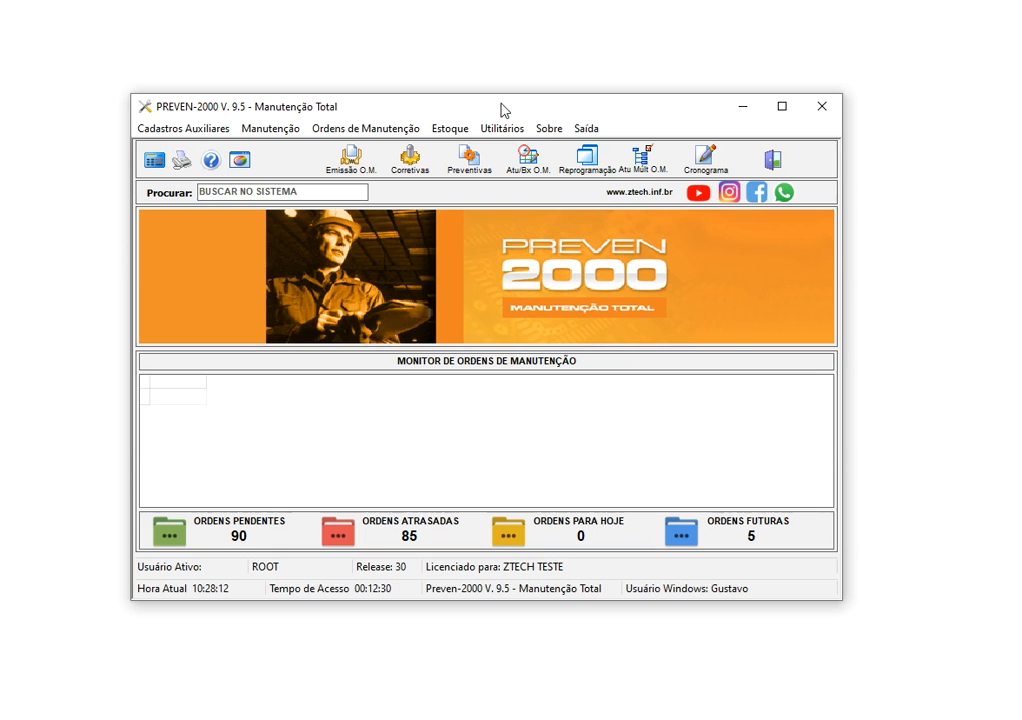
left_click(543, 177)
left_click_drag(426, 34, 410, 110)
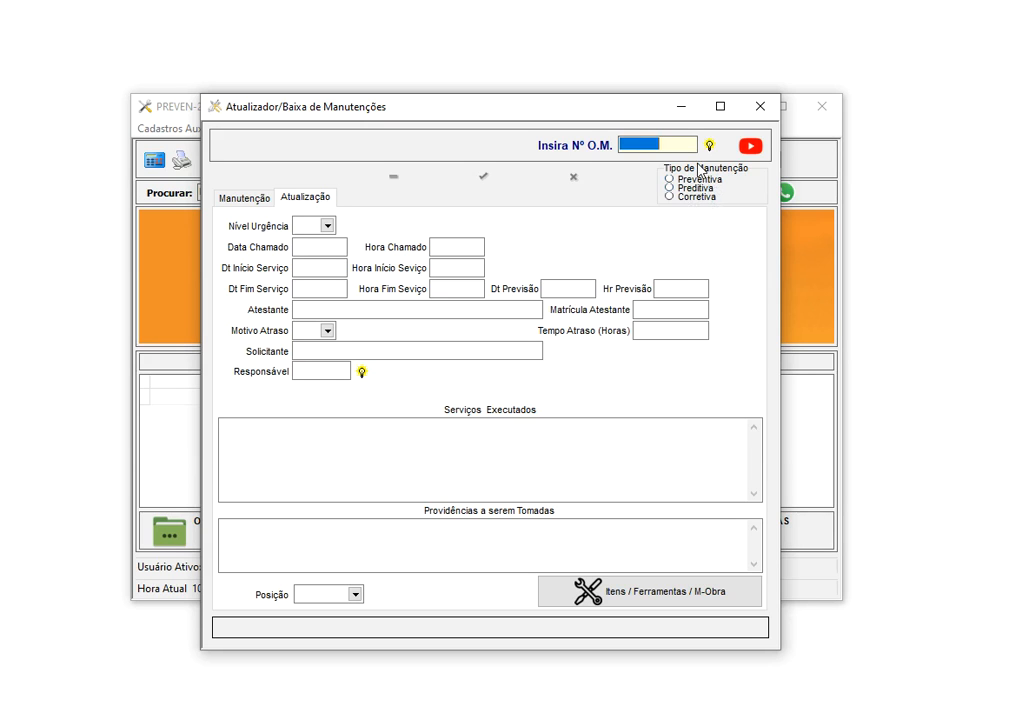
Pick order 65047 (TROCA DE FILTRO, ZGRAF999) from the order list and review its Manutenção details
left_click(709, 145)
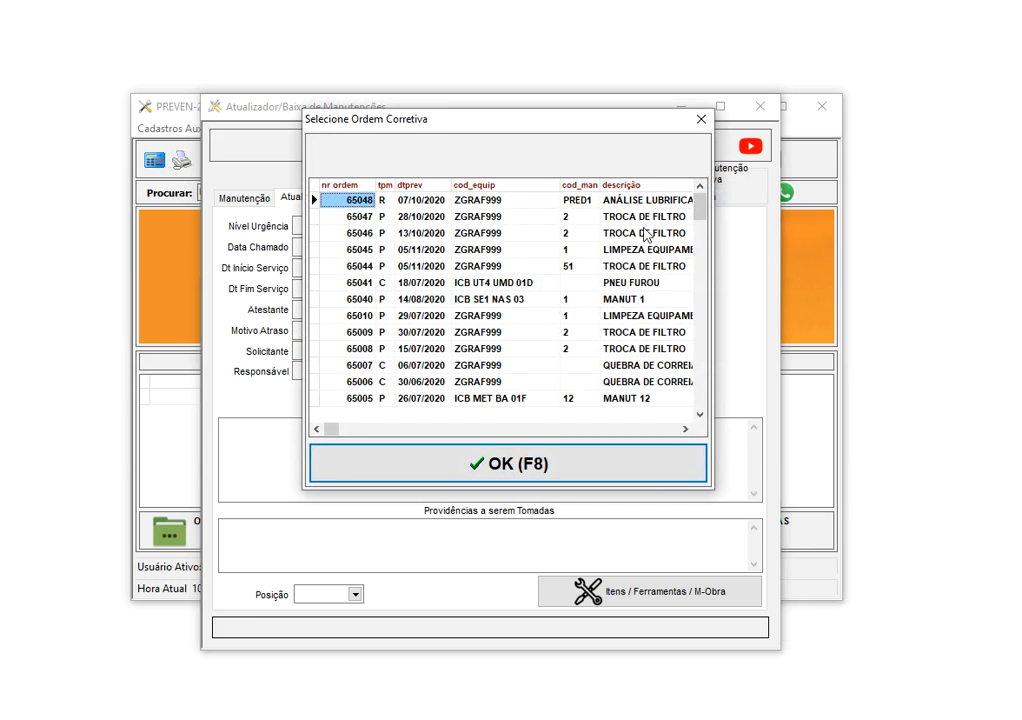
left_click(634, 218)
double_click(634, 218)
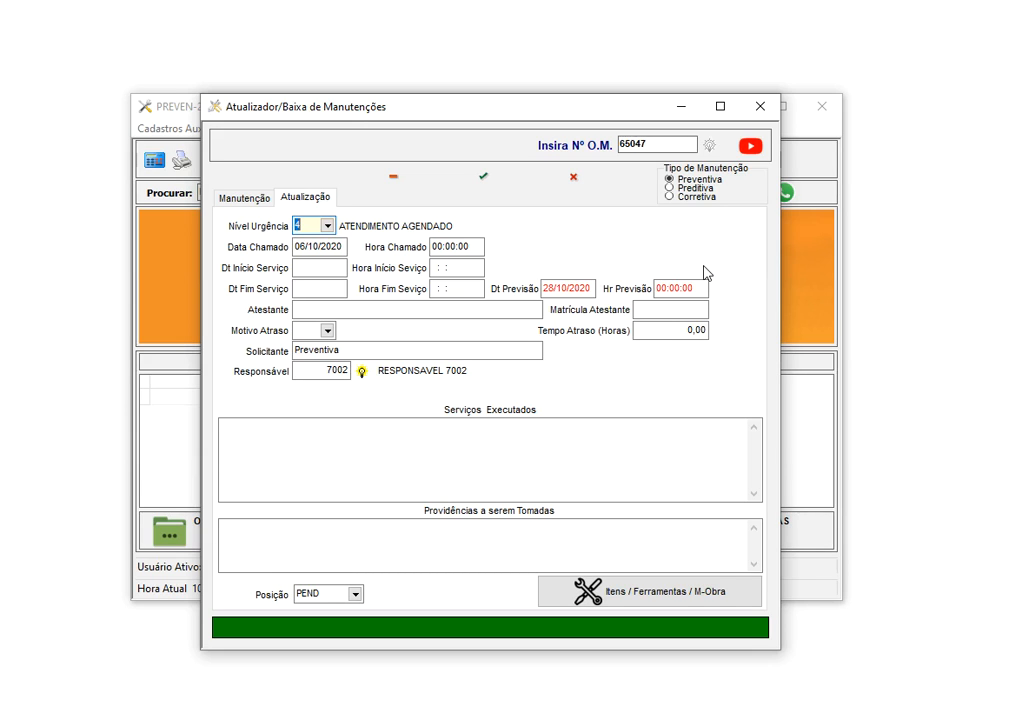
left_click(239, 200)
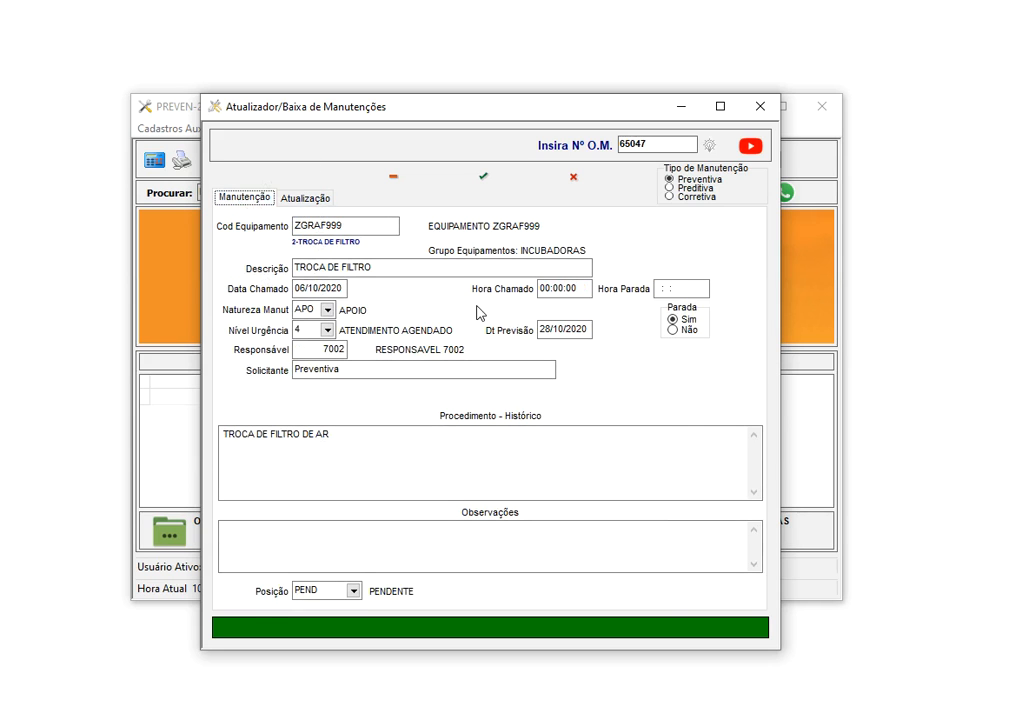
left_click(325, 200)
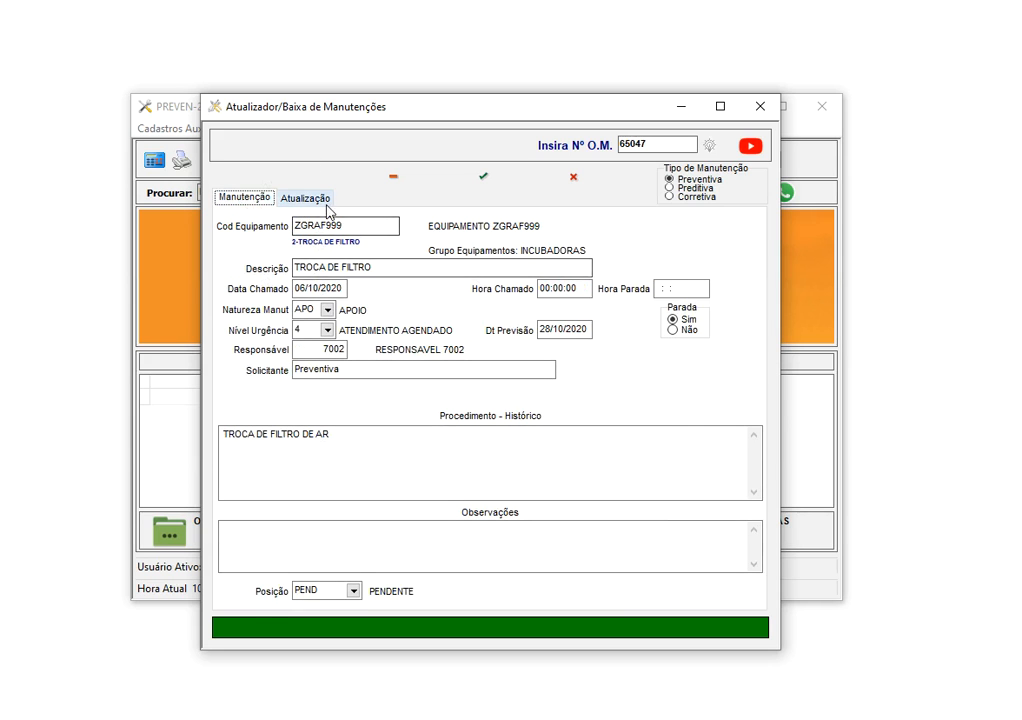
left_click(700, 180)
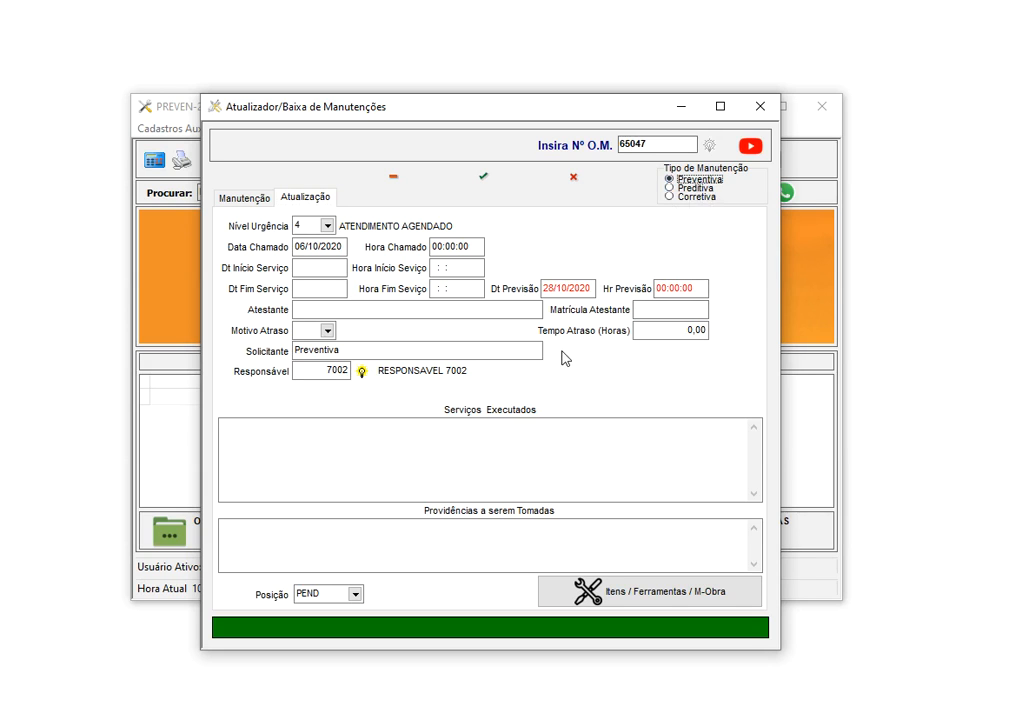
Keep urgency level 4 and fill the service start and end dates with 06/10/2020
left_click(328, 226)
left_click(336, 238)
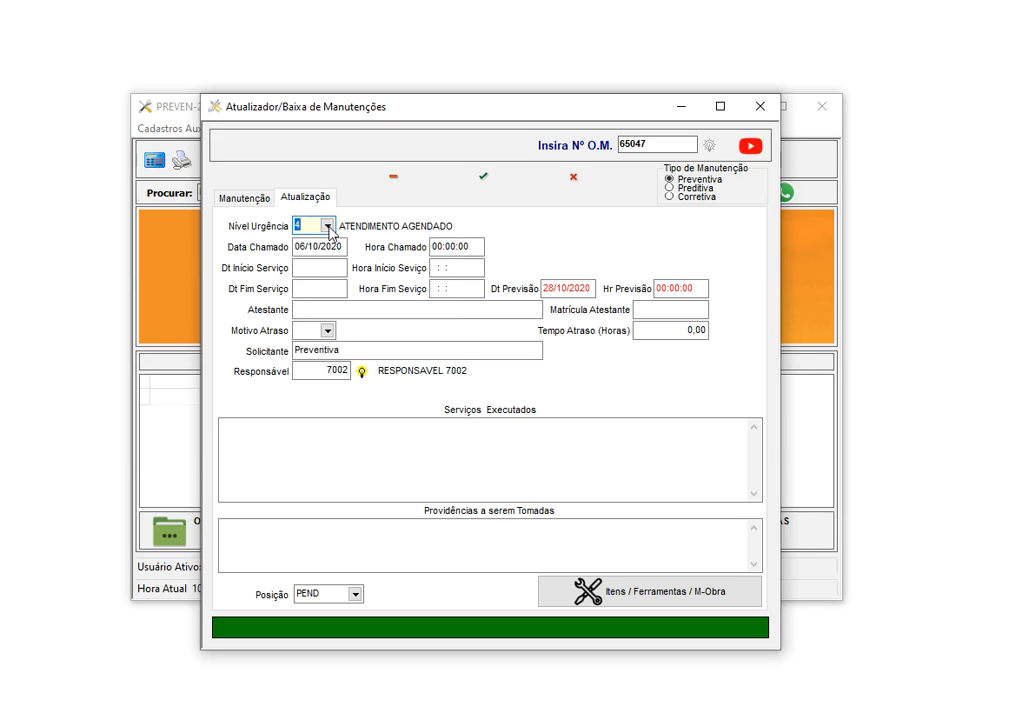
key("Tab")
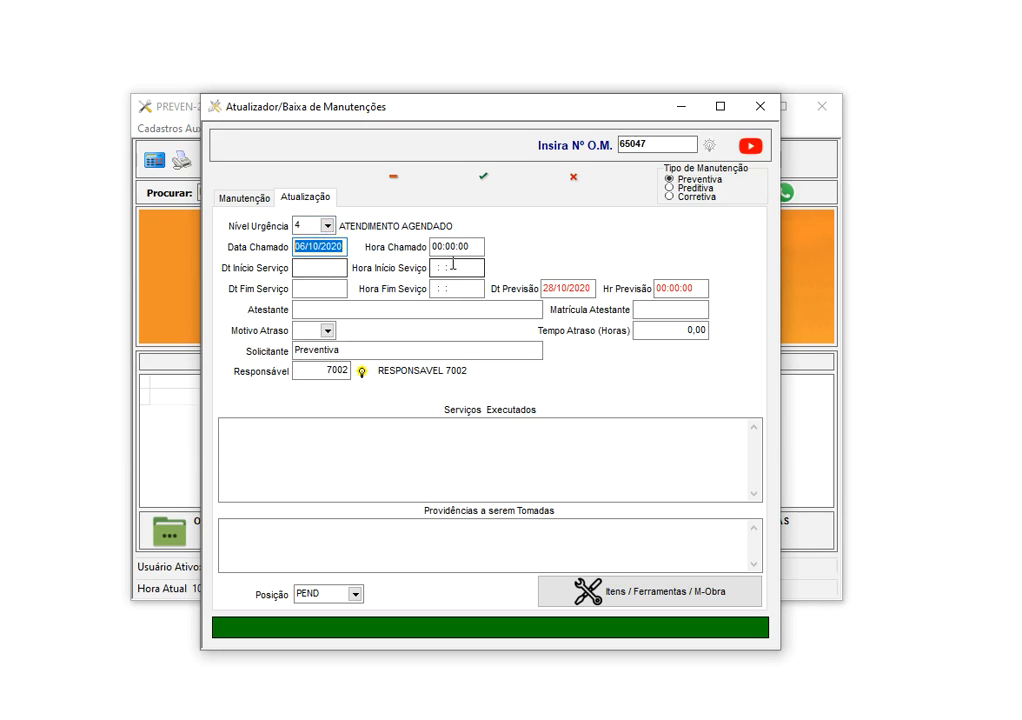
key("Tab")
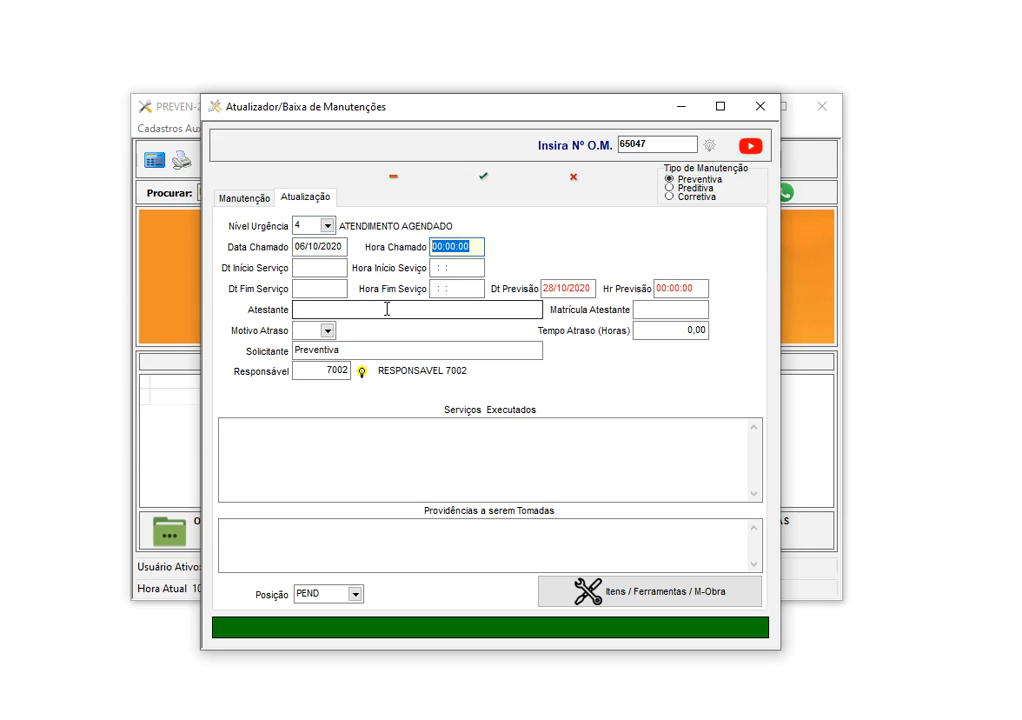
left_click(310, 268)
left_click(455, 268)
left_click(338, 289)
left_click(456, 289)
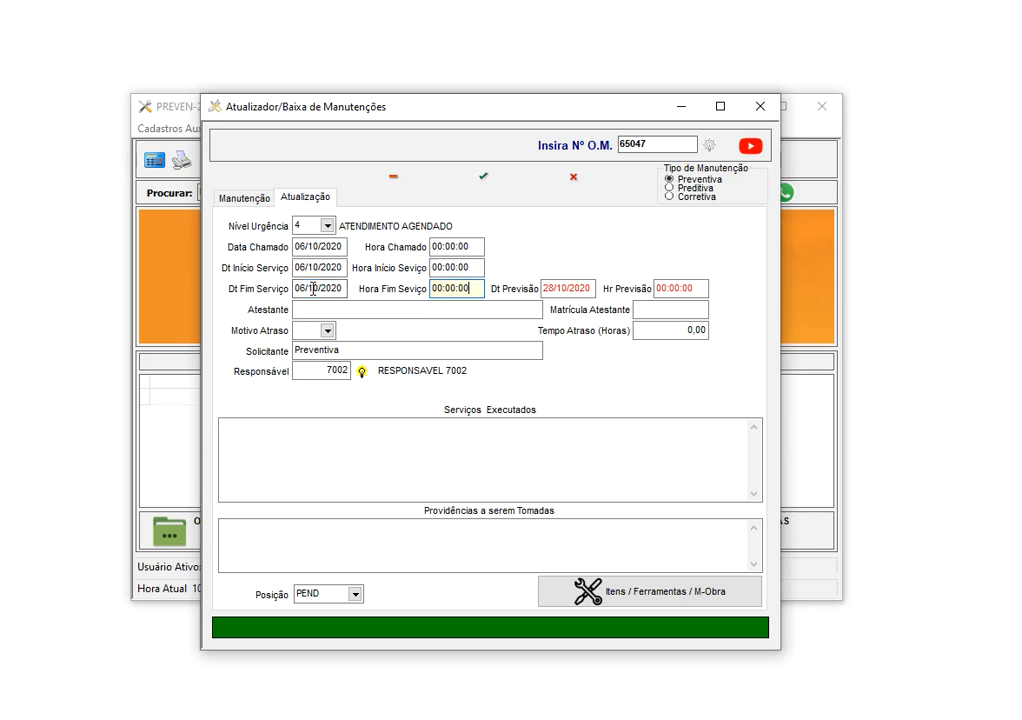
Set the service start time to 10:00:00 and the end time to 11:00:00
left_click(435, 267)
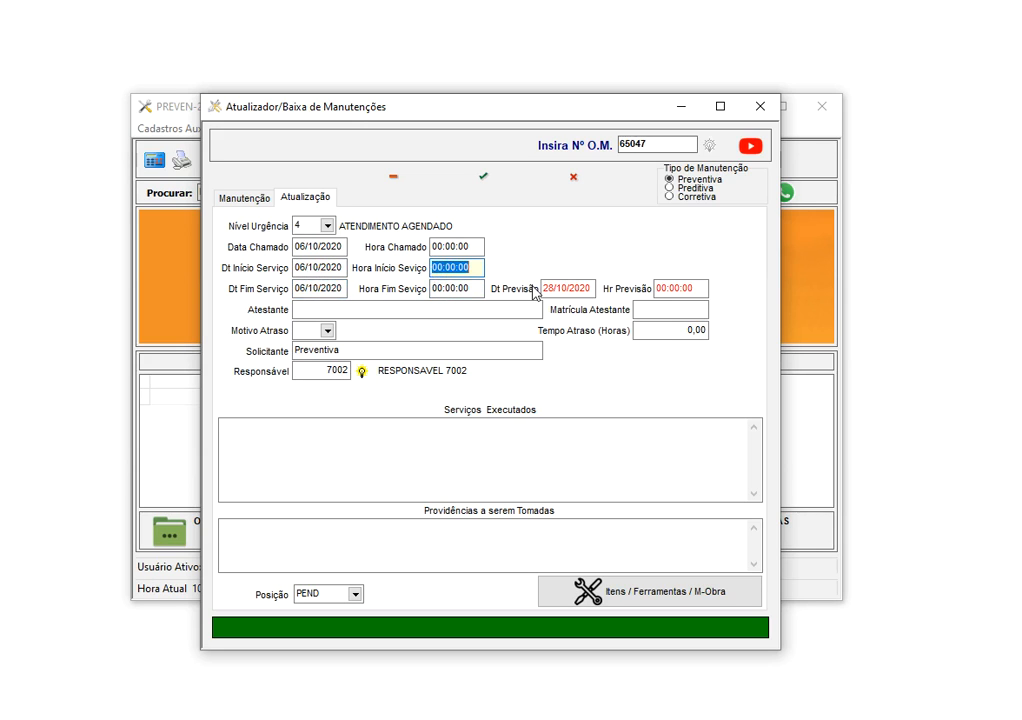
type("100000")
key("Tab")
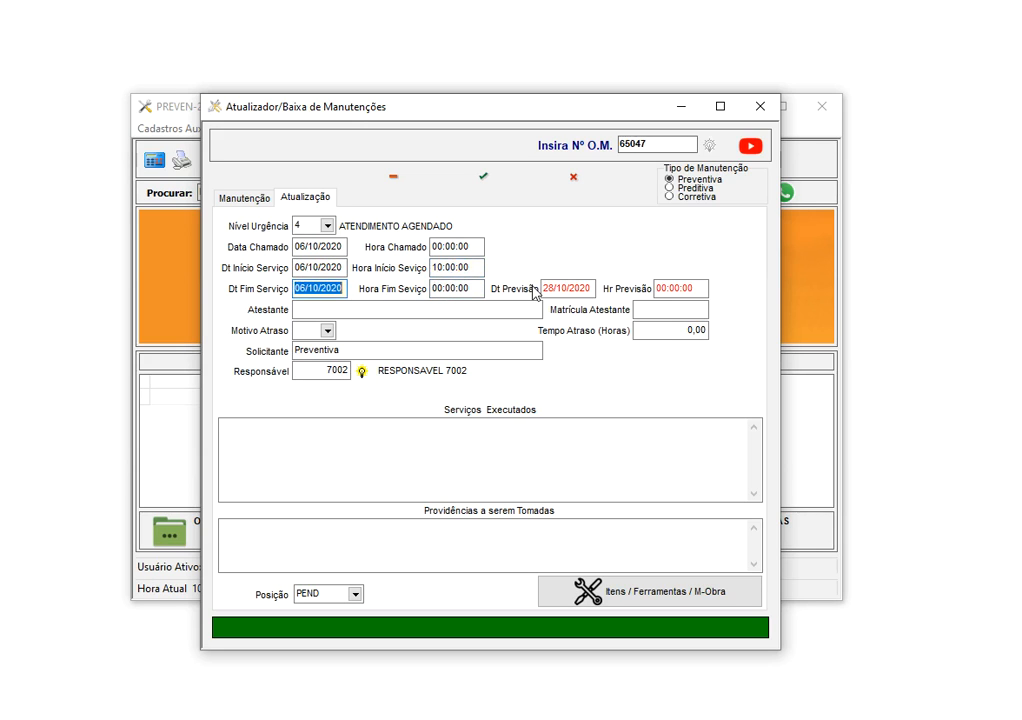
key("Tab")
type("110000")
key("Tab")
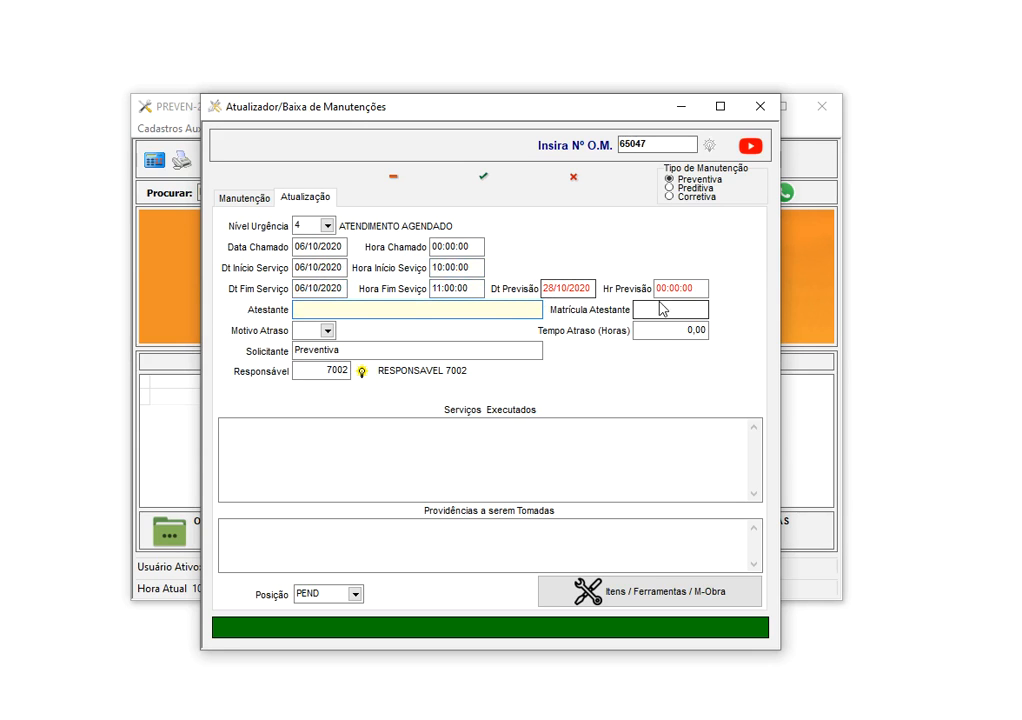
left_click_drag(659, 288, 698, 290)
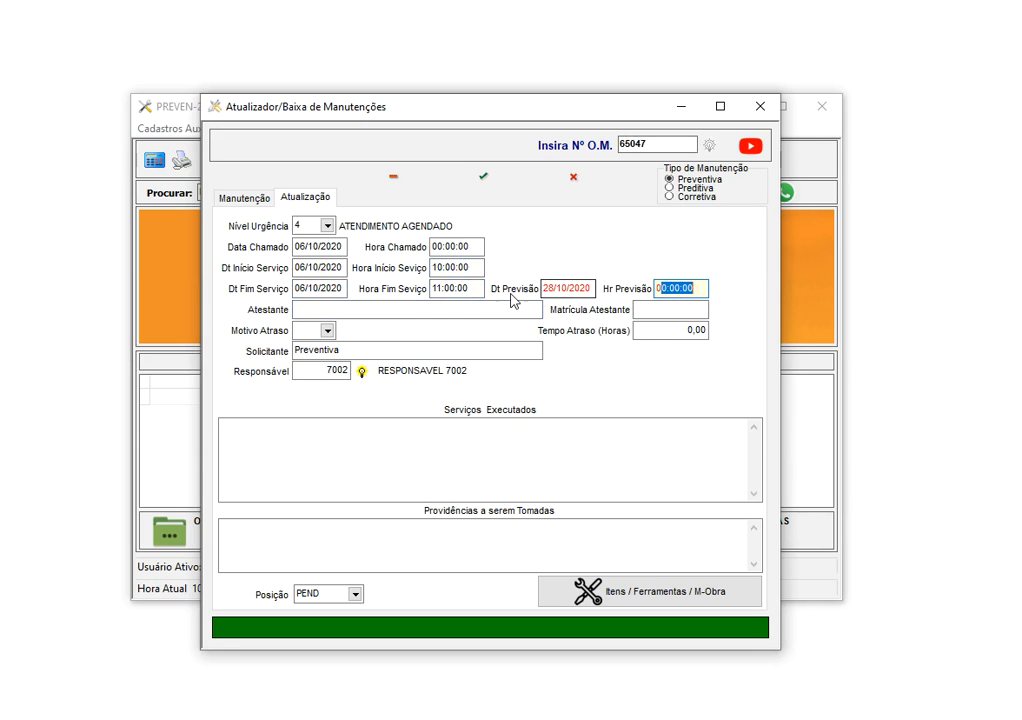
left_click(411, 312)
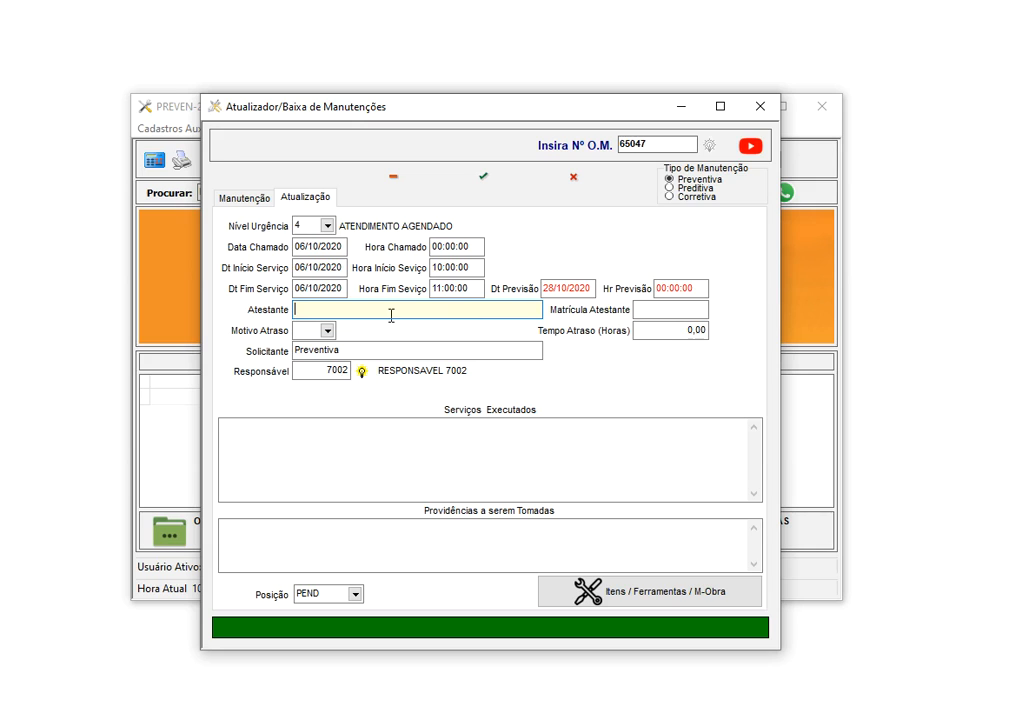
Enter the attestant's name and registration number, leaving the delay reason blank
type("GUSTAVO")
key("Tab")
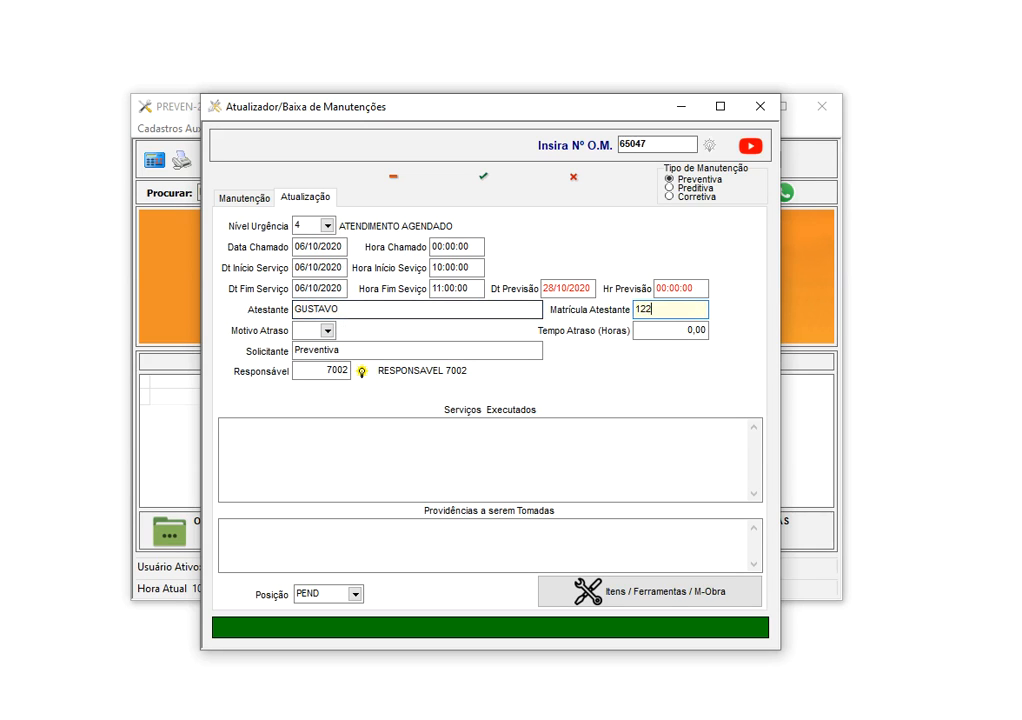
left_click(327, 331)
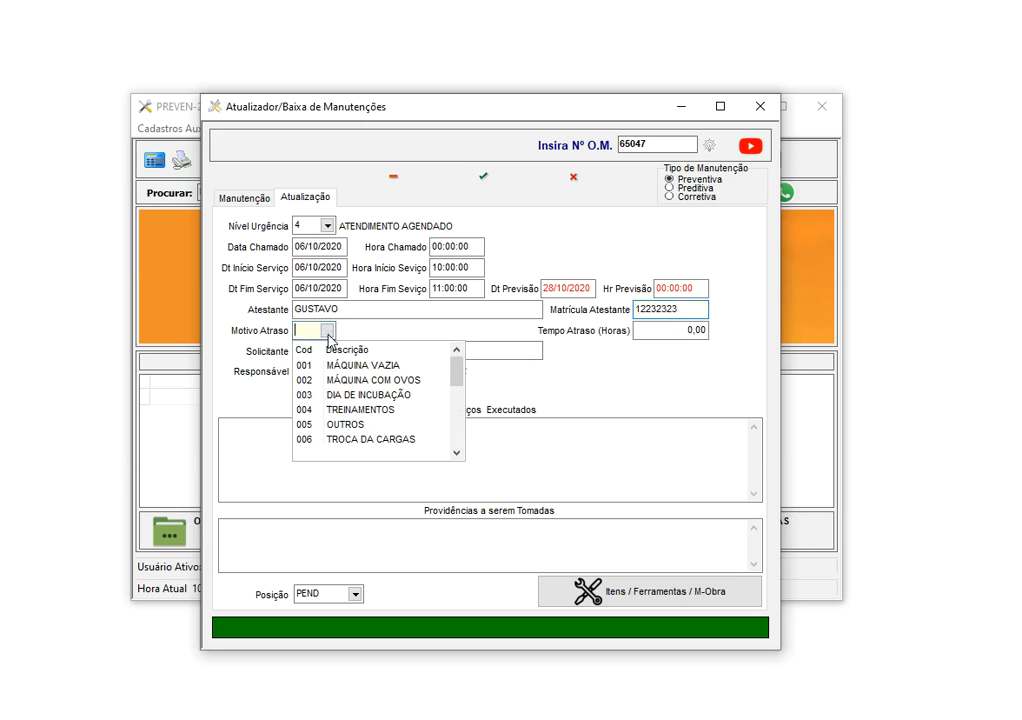
left_click(327, 333)
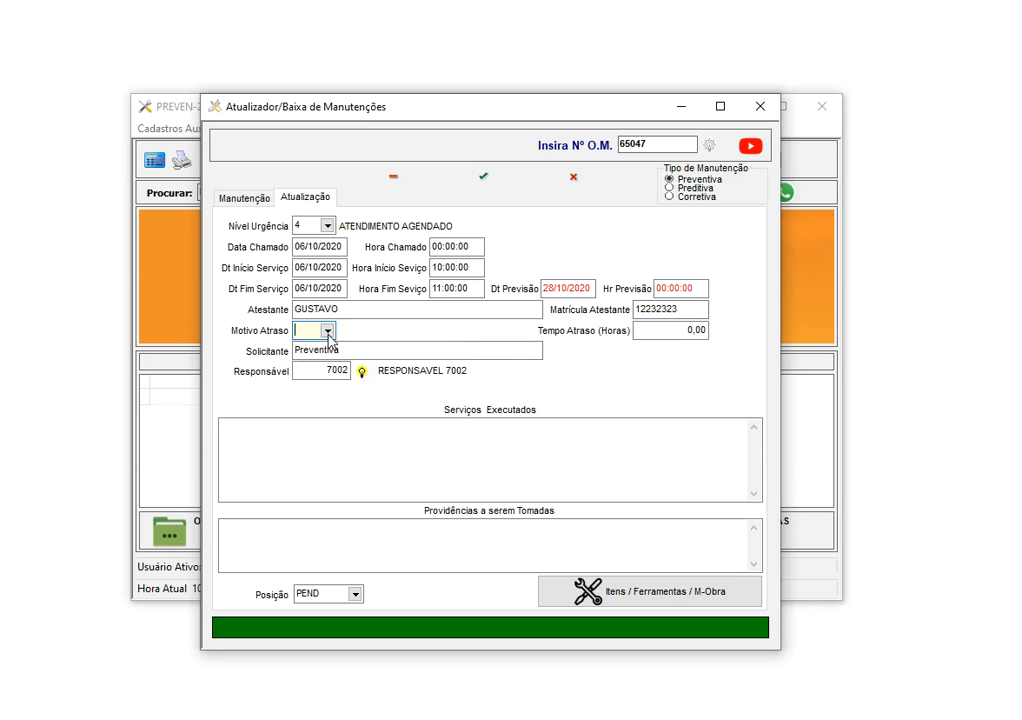
Move through delay hours, requester Preventiva, responsible code and the services and actions notes
left_click(663, 335)
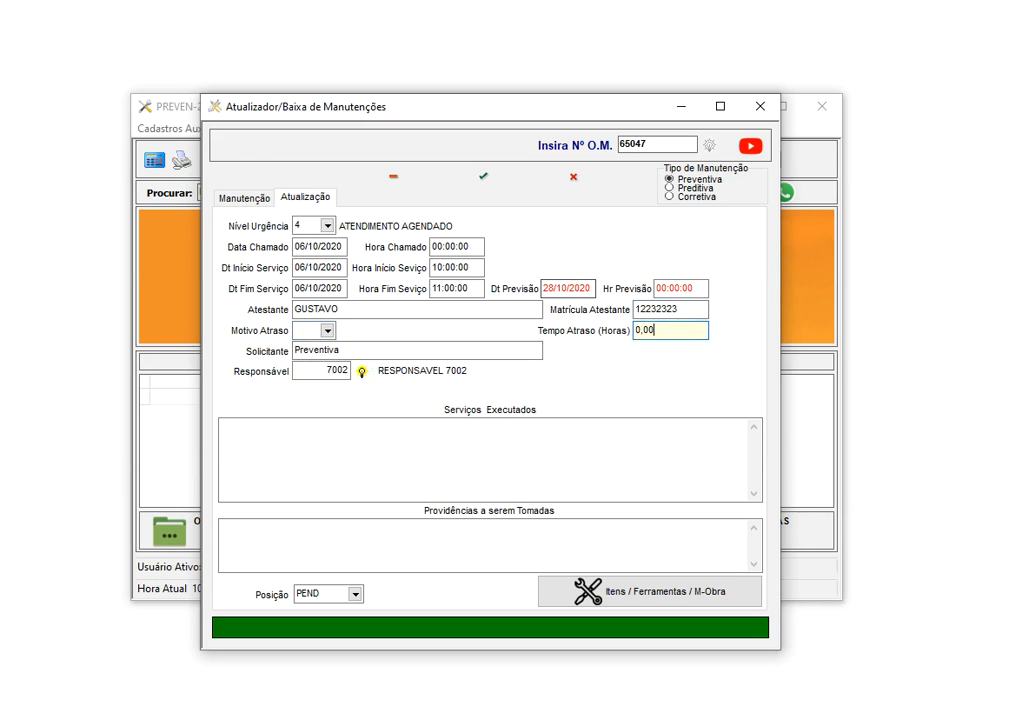
left_click(668, 684)
left_click(365, 350)
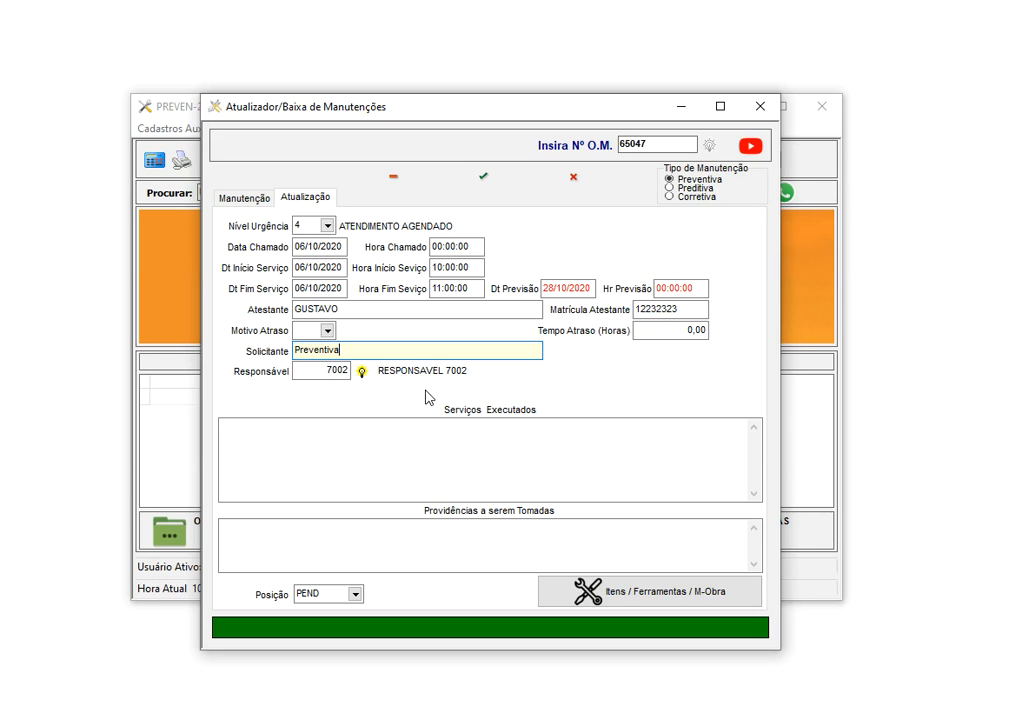
left_click(344, 370)
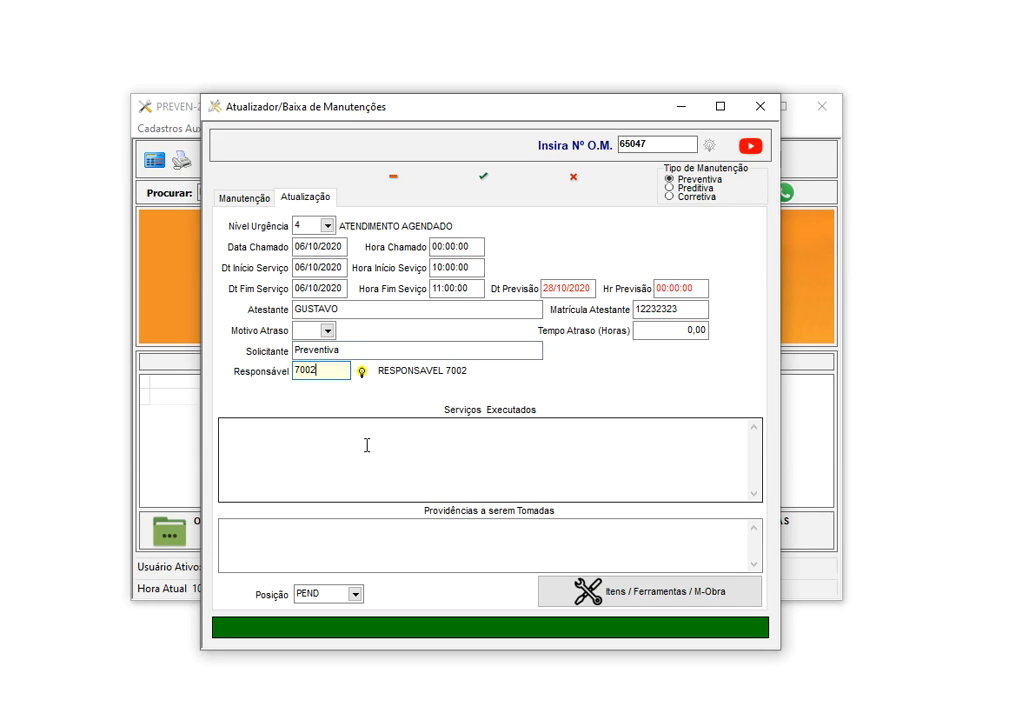
left_click(337, 446)
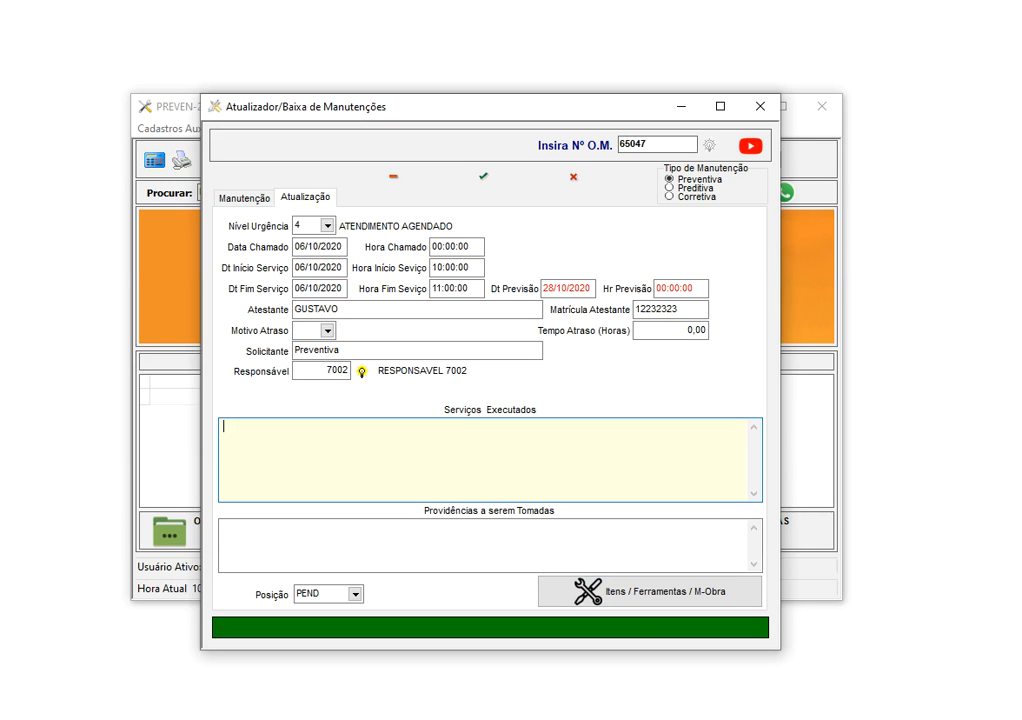
left_click(645, 668)
left_click(424, 531)
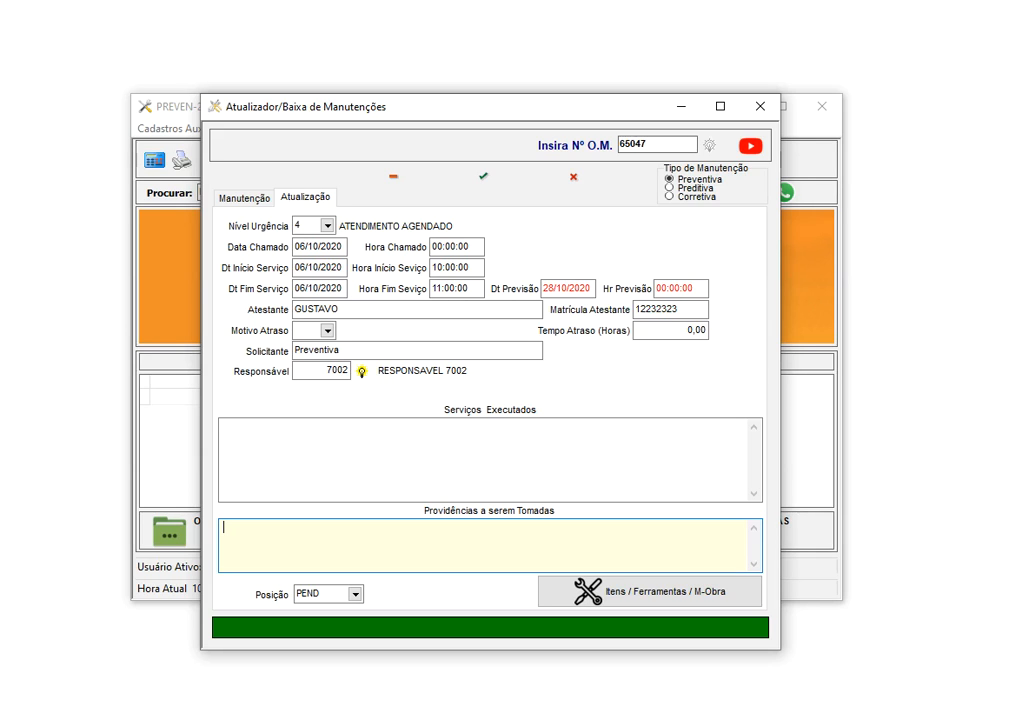
Check the position list and browse the maintenance registers in the auxiliary records
left_click(355, 594)
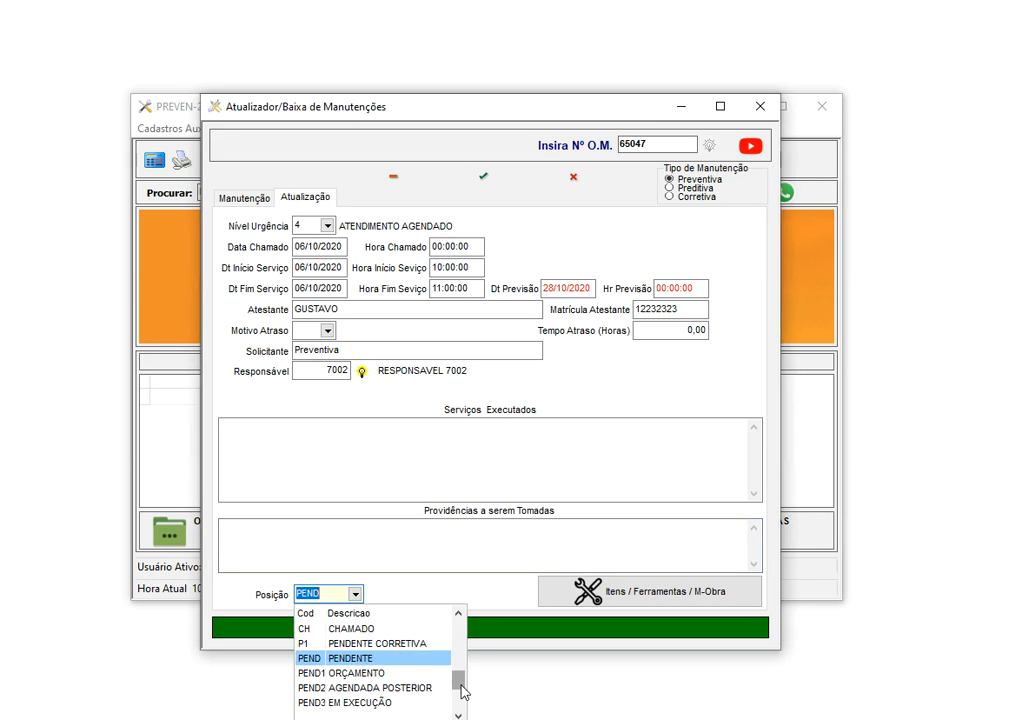
scroll(372, 628, "up", 5)
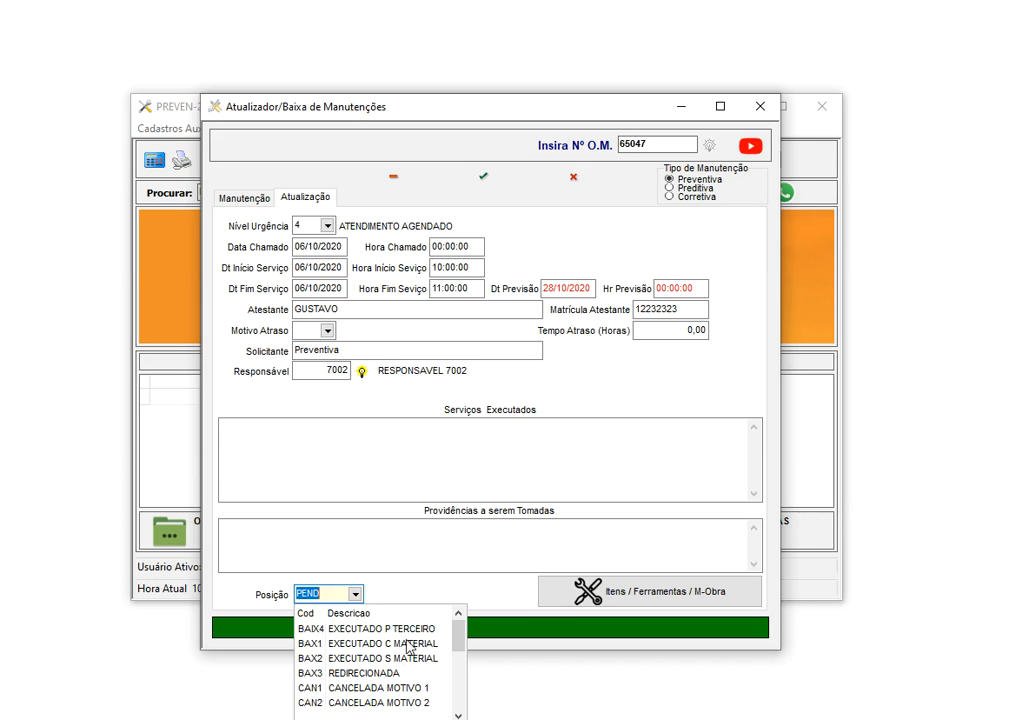
left_click_drag(372, 108, 605, 75)
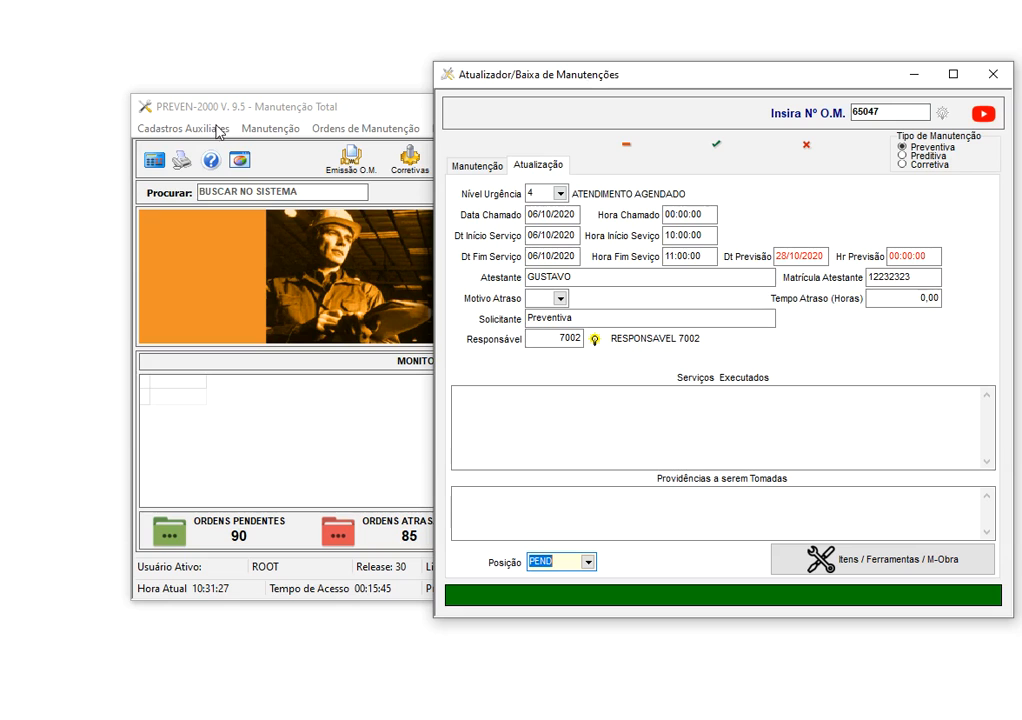
left_click(202, 133)
mouse_move(210, 205)
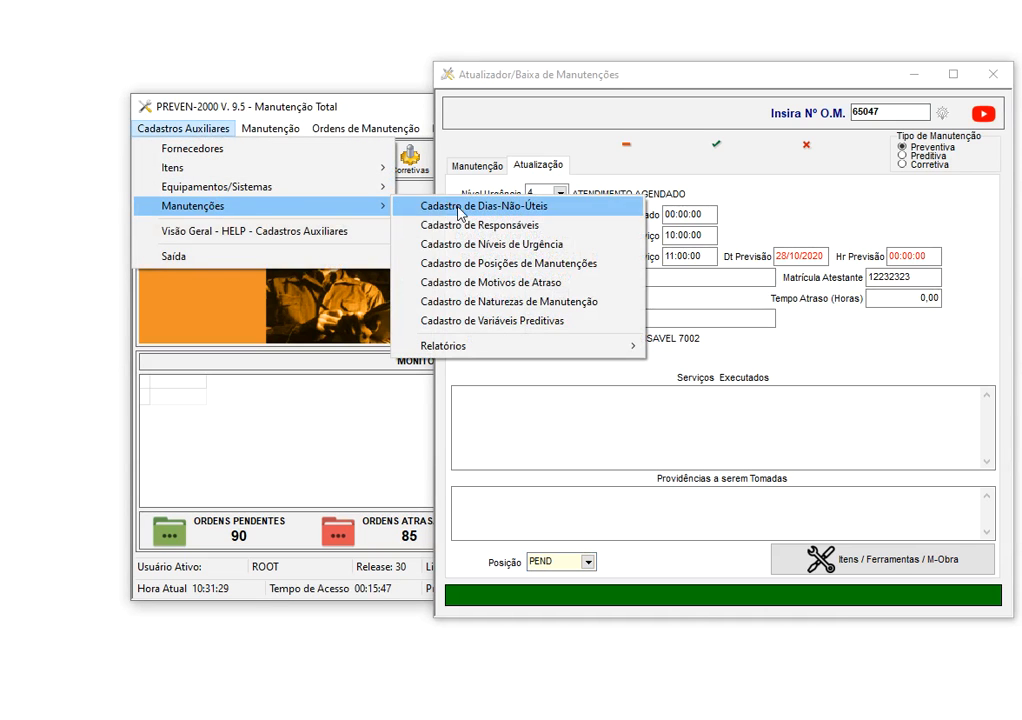
left_click_drag(618, 75, 403, 60)
Set the order's position to BAX1 – EXECUTADO C MATERIAL
left_click(352, 543)
left_click(373, 547)
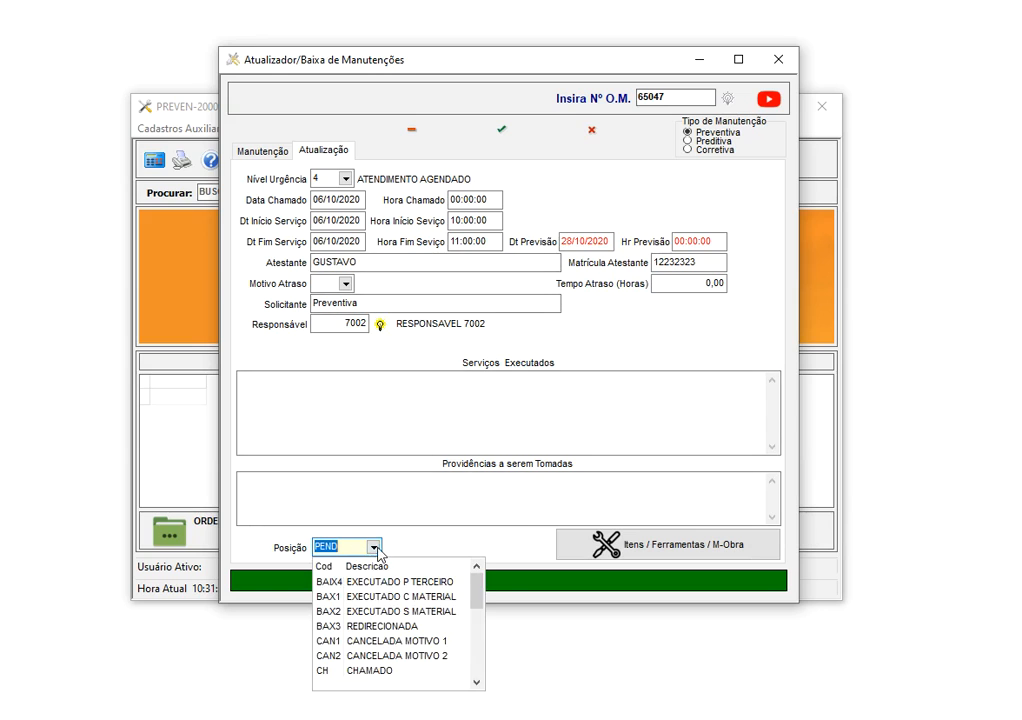
left_click(407, 597)
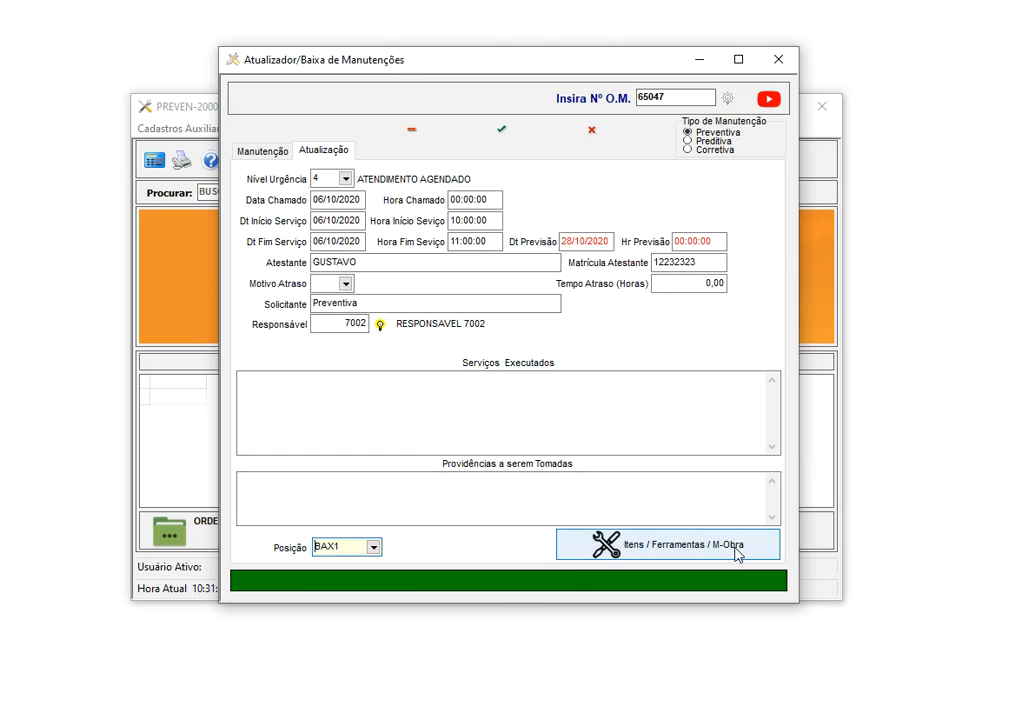
In Itens / Ferramentas / M-Obra, set ITEM 25's quantity used to 2,00
left_click(503, 132)
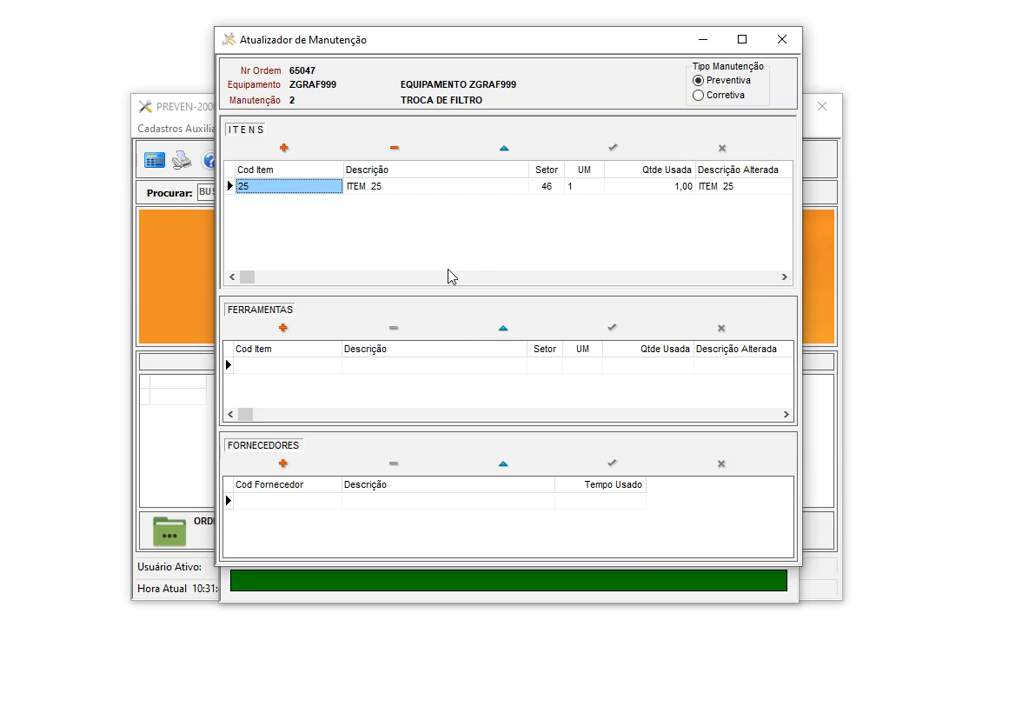
left_click(446, 190)
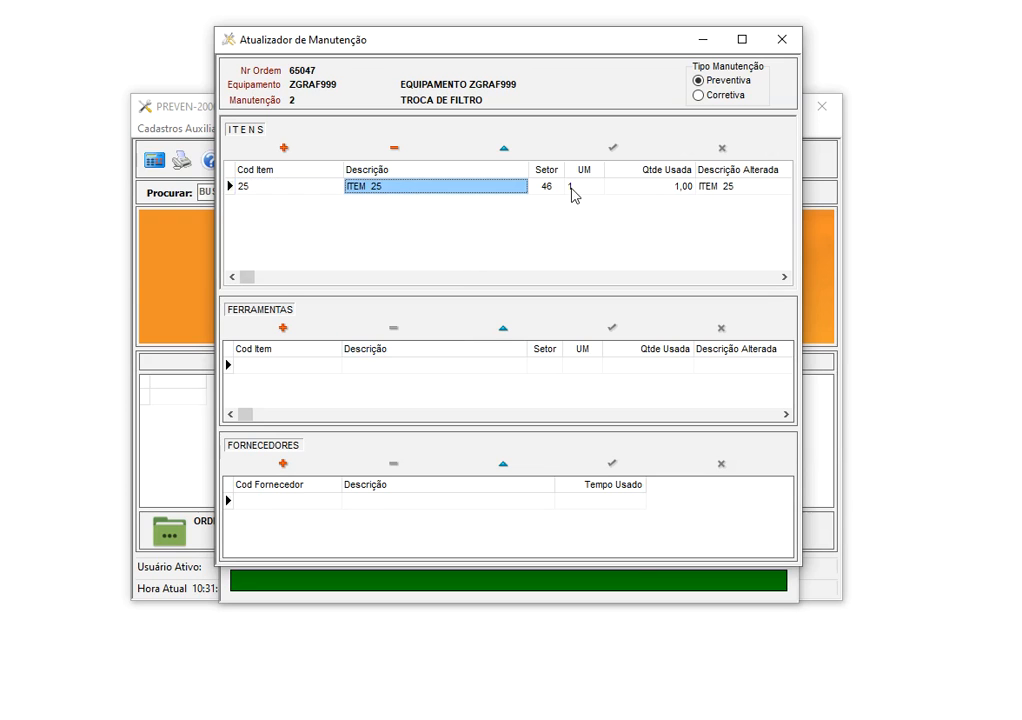
left_click(572, 190)
left_click(631, 189)
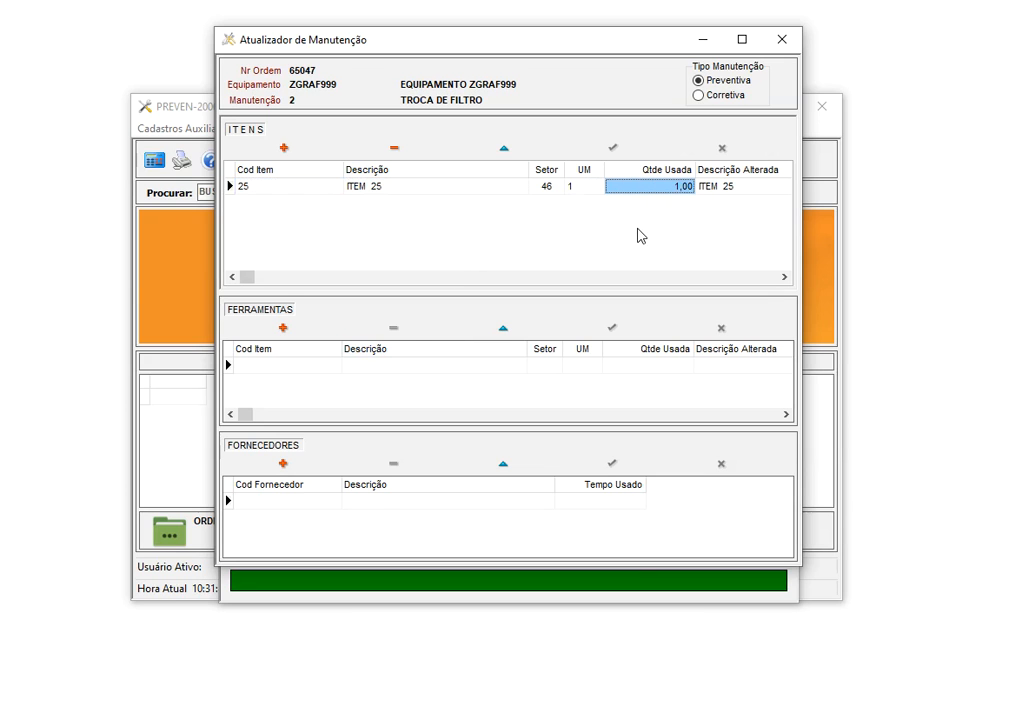
type("2")
key("Down")
Add ITEM 28 via the lookup list with a quantity used of 0,50
key("Left")
key("Left")
key("Left")
key("Left")
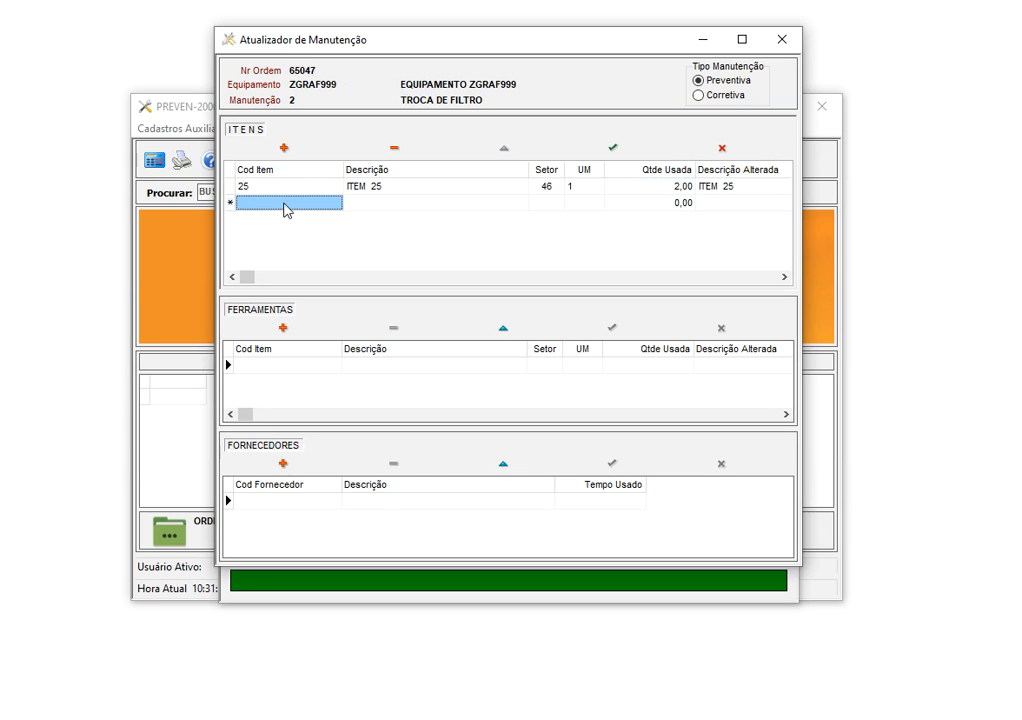
left_click(335, 204)
left_click(335, 204)
double_click(376, 292)
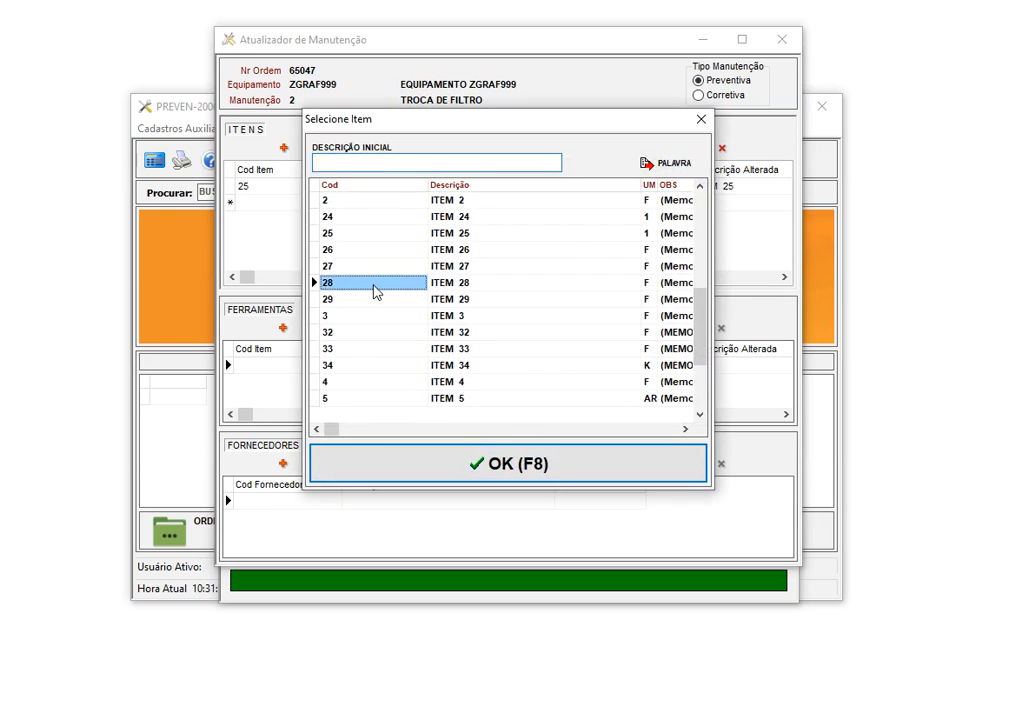
key("Right")
key("Right")
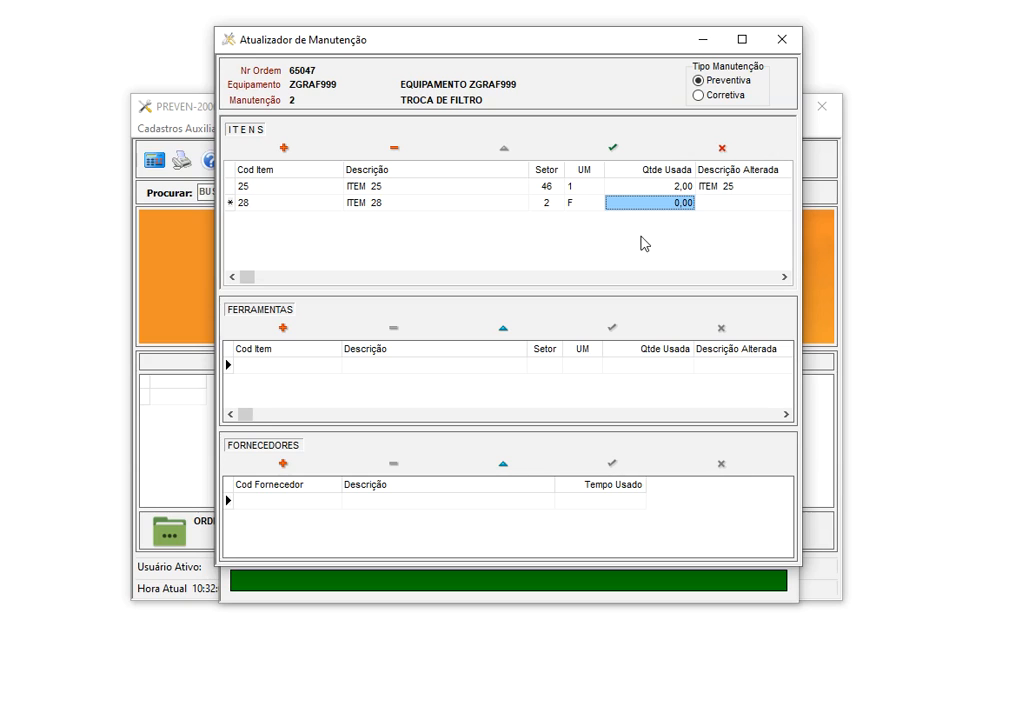
type(",5")
key("Return")
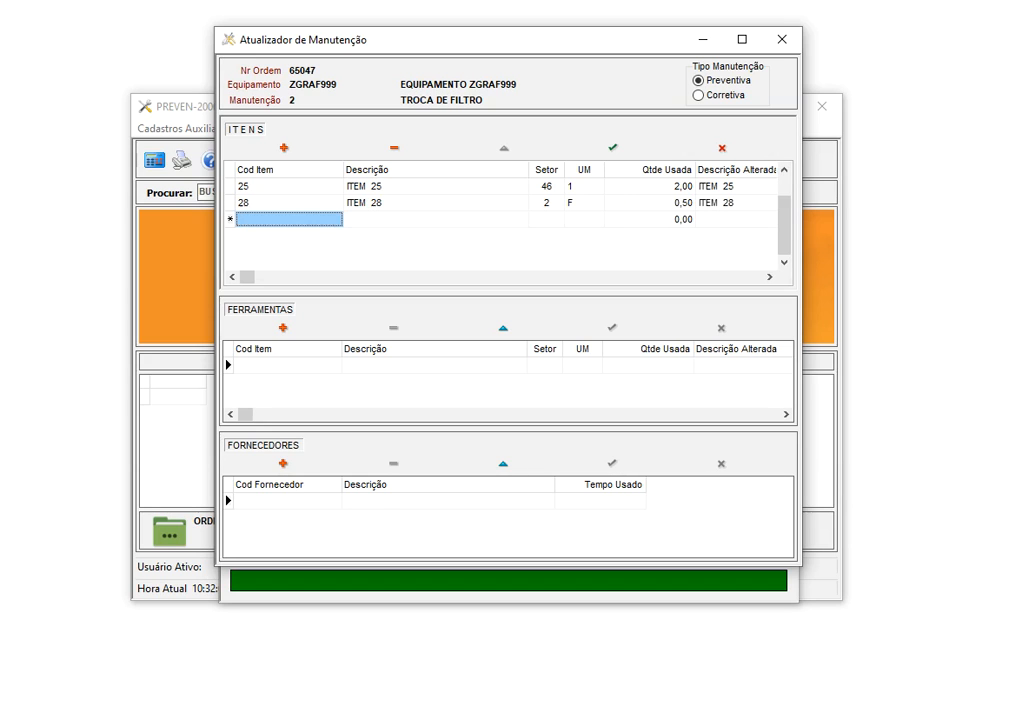
Check the tools and suppliers lists, dismiss the item-not-registered error and cancel the blank row
left_click(290, 366)
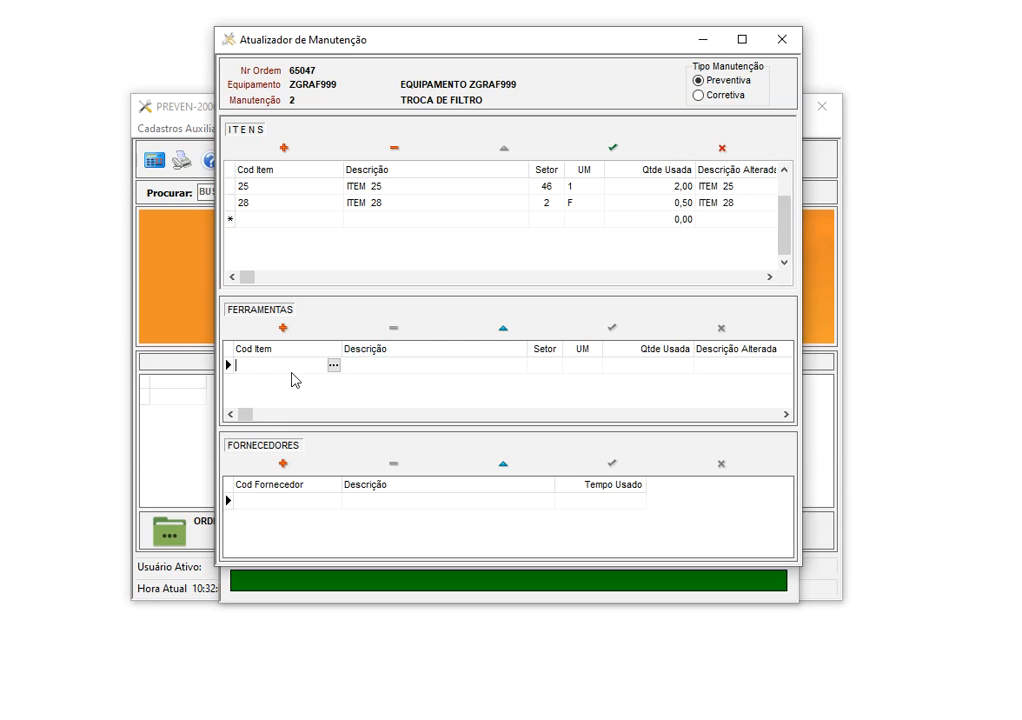
left_click(273, 502)
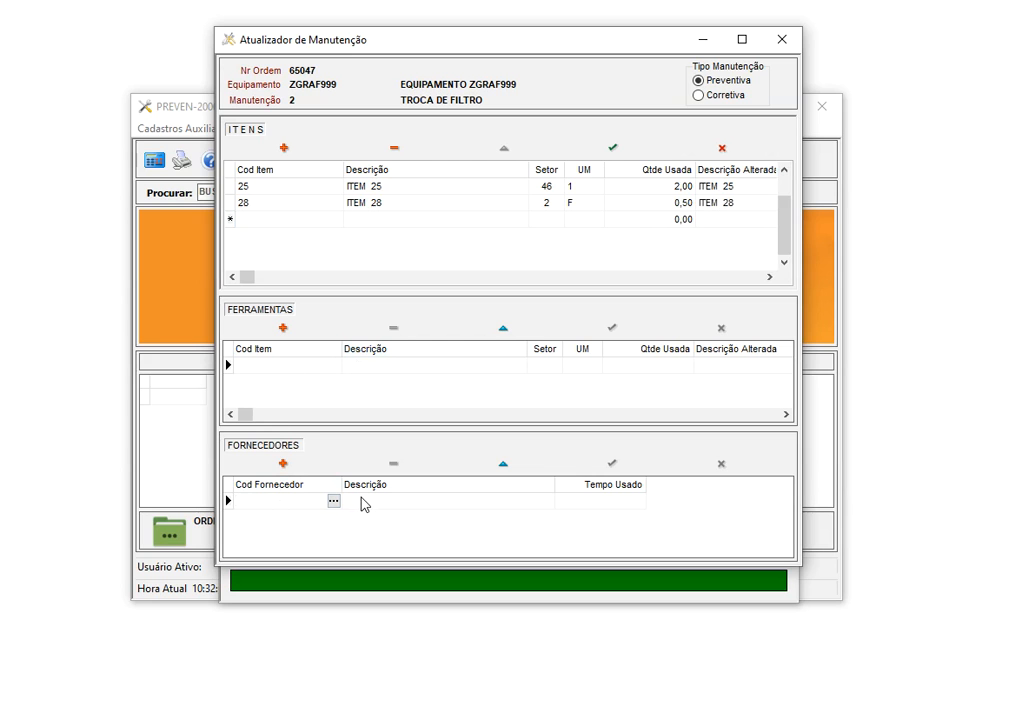
left_click(301, 186)
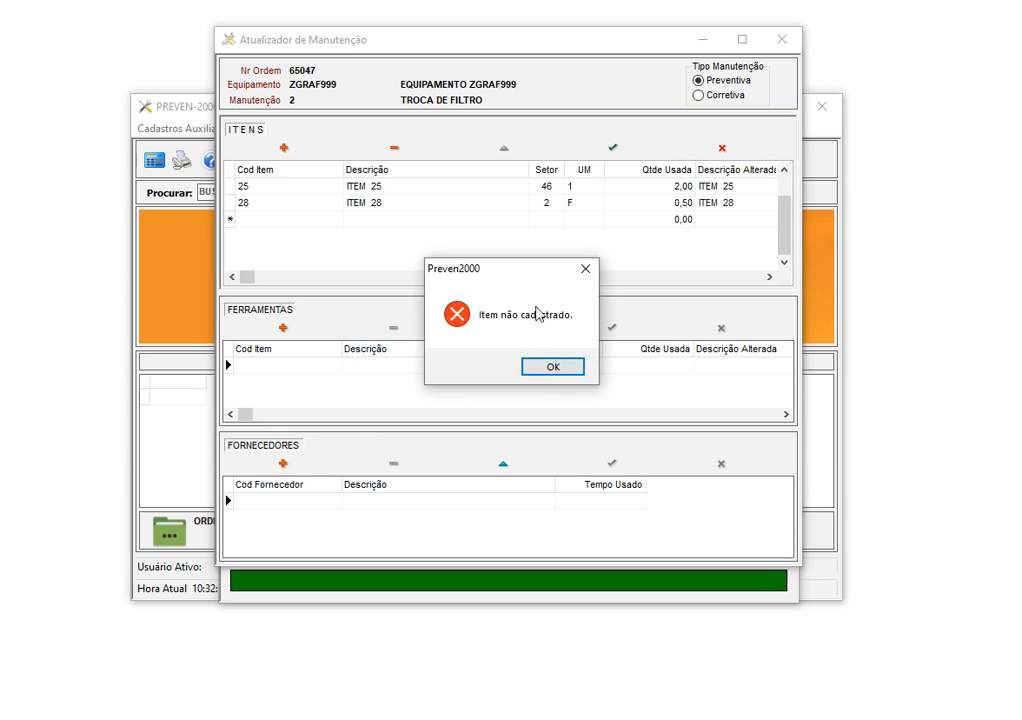
left_click(566, 371)
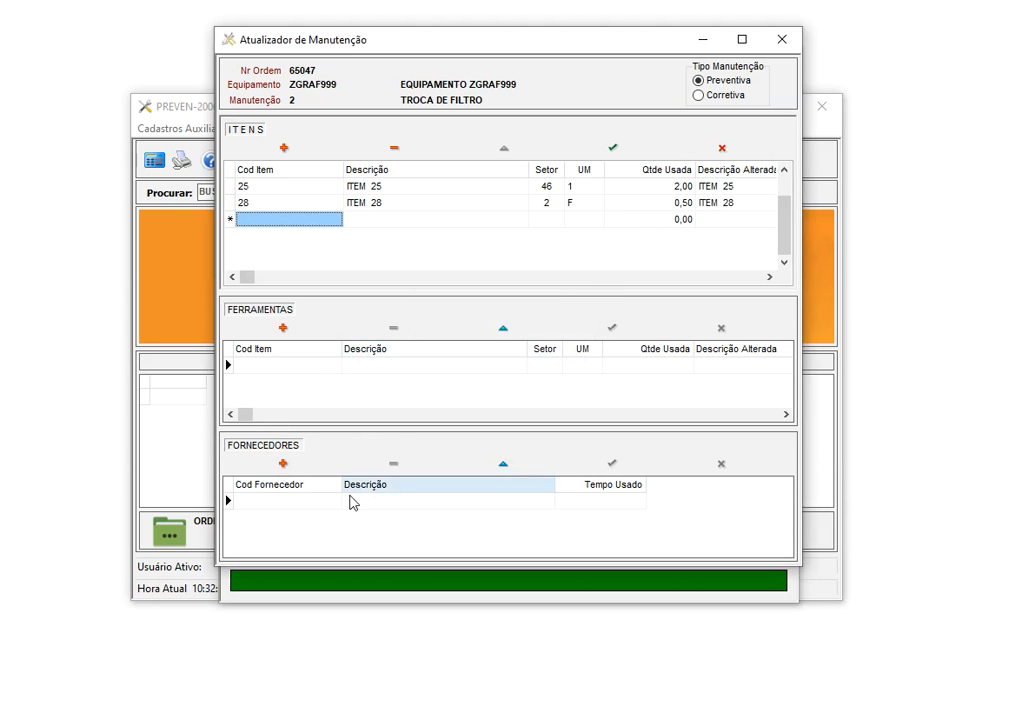
left_click(702, 150)
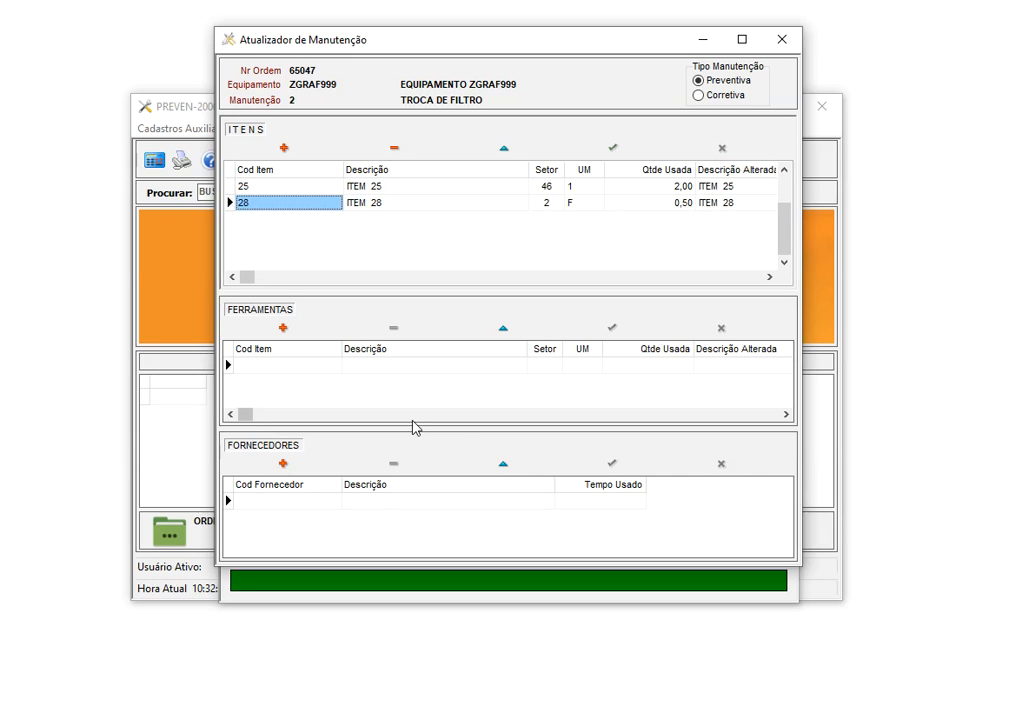
left_click_drag(392, 46, 692, 58)
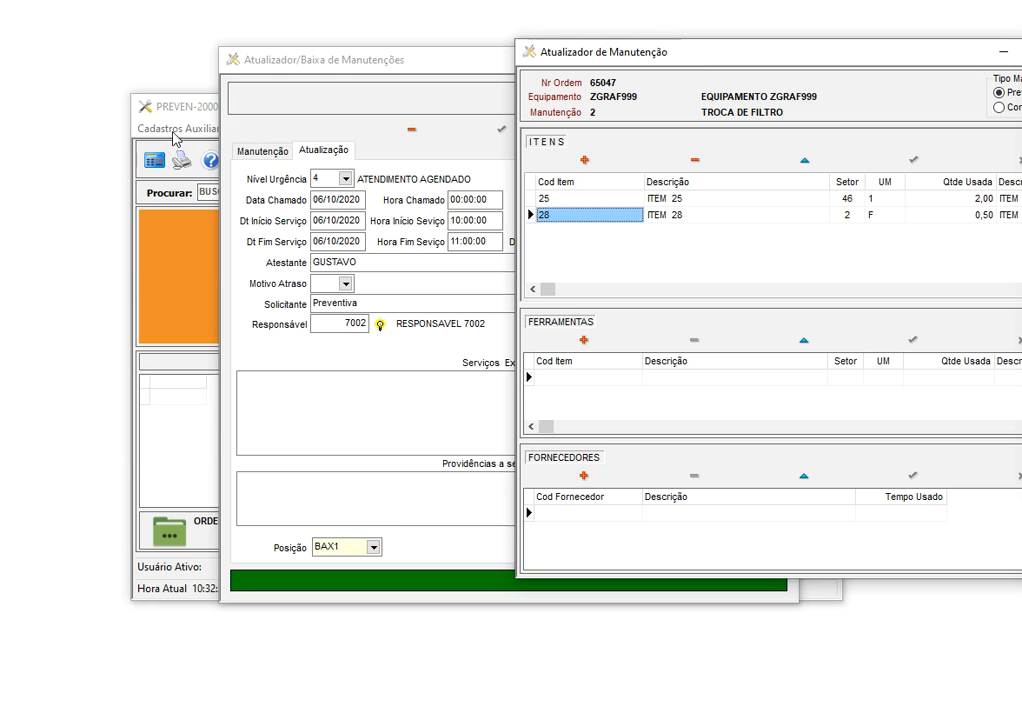
left_click_drag(766, 60, 491, 64)
Close the materials window and view ITEM 25 in Cadastros Auxiliares > Itens > Cadastro de Itens
left_click(803, 52)
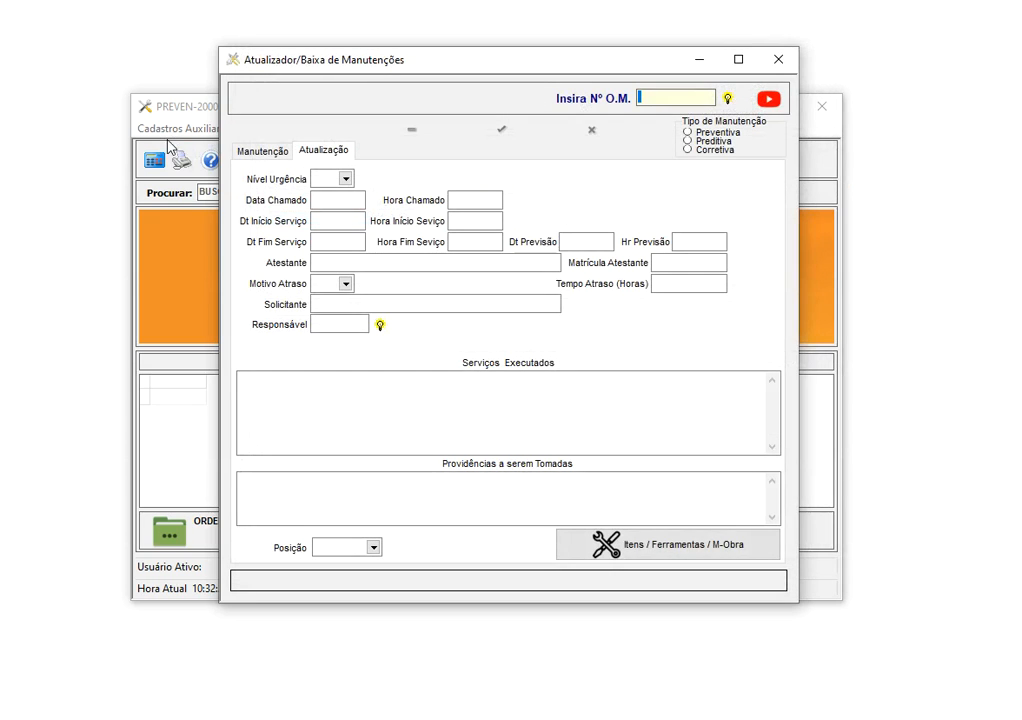
left_click(172, 128)
left_click(166, 168)
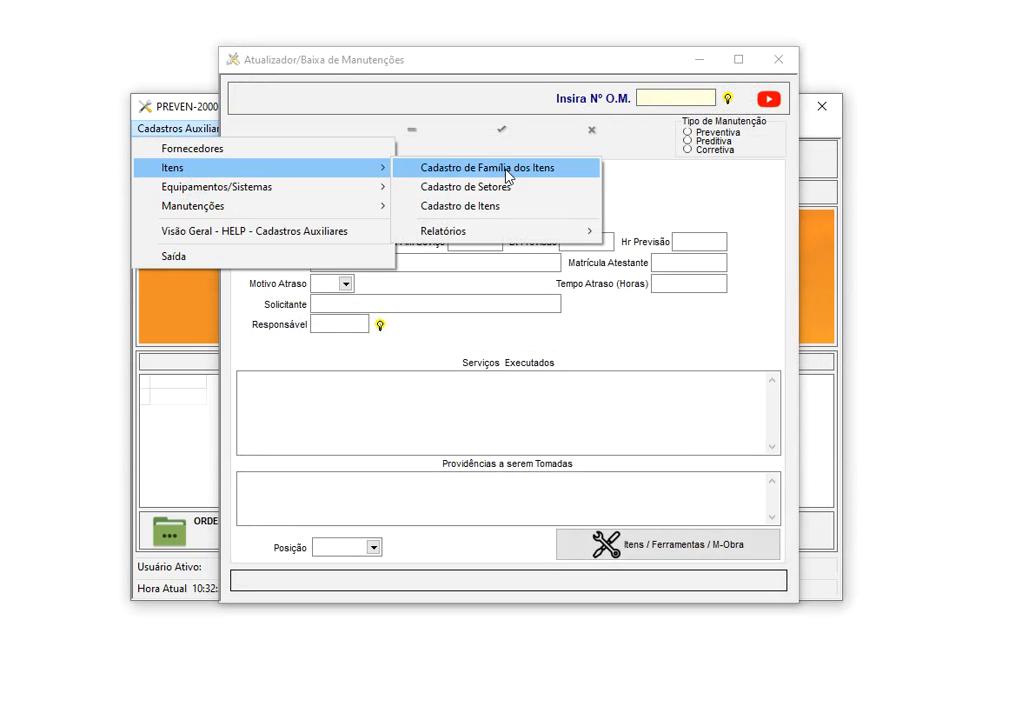
left_click(490, 207)
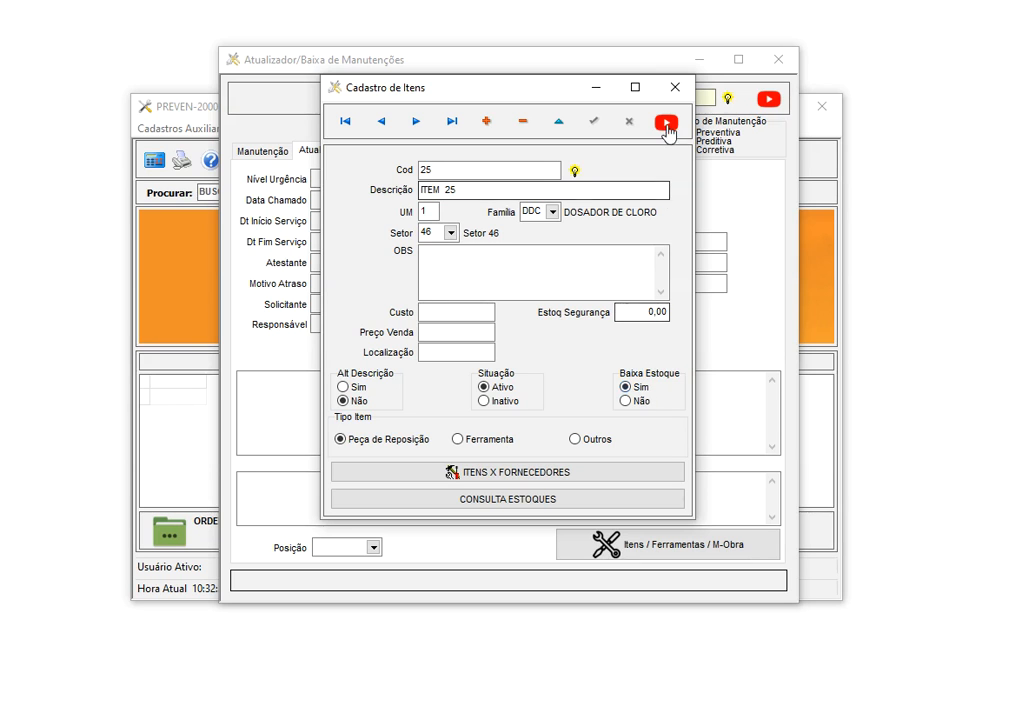
left_click(672, 89)
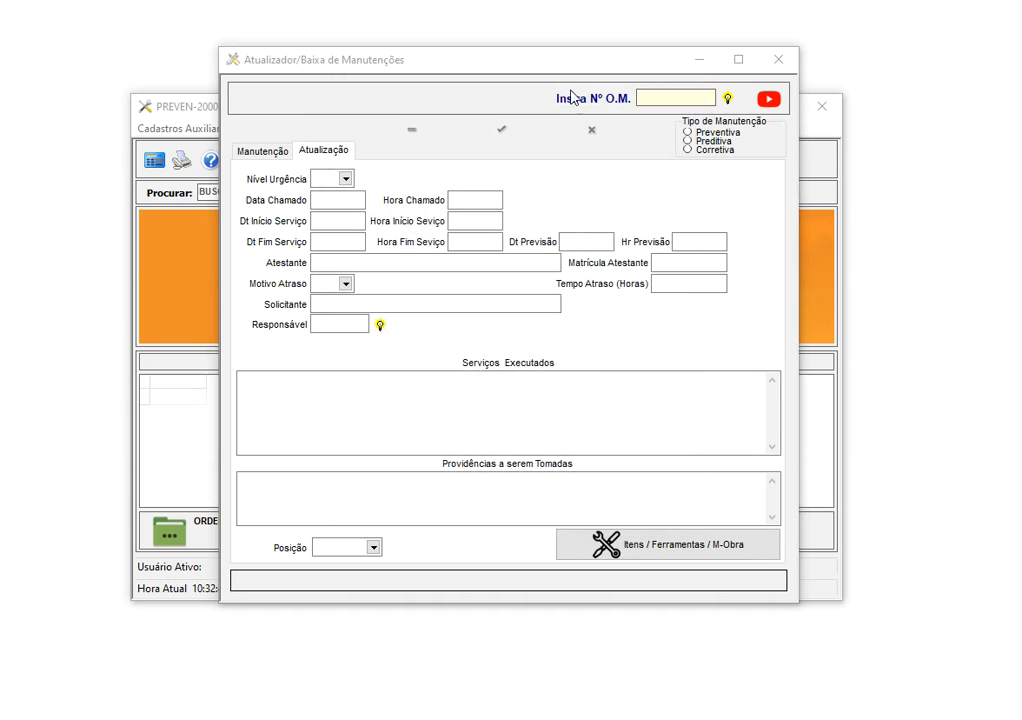
left_click_drag(538, 66, 420, 88)
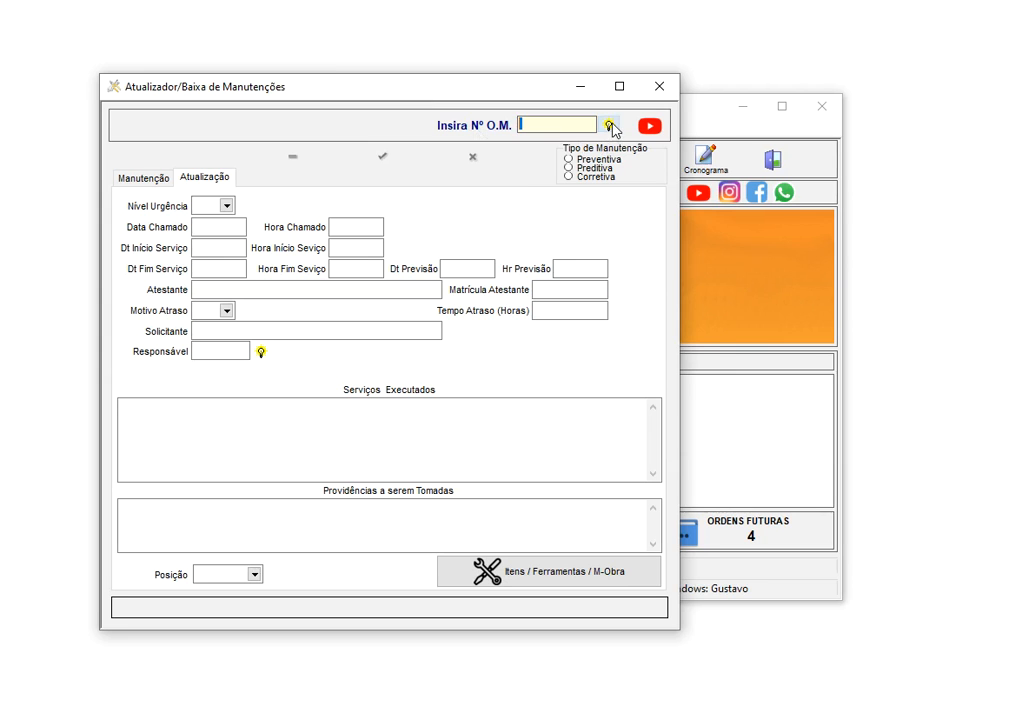
Select the PNEU FUROU corrective order 65041 in the order list and load it with F8
left_click(608, 125)
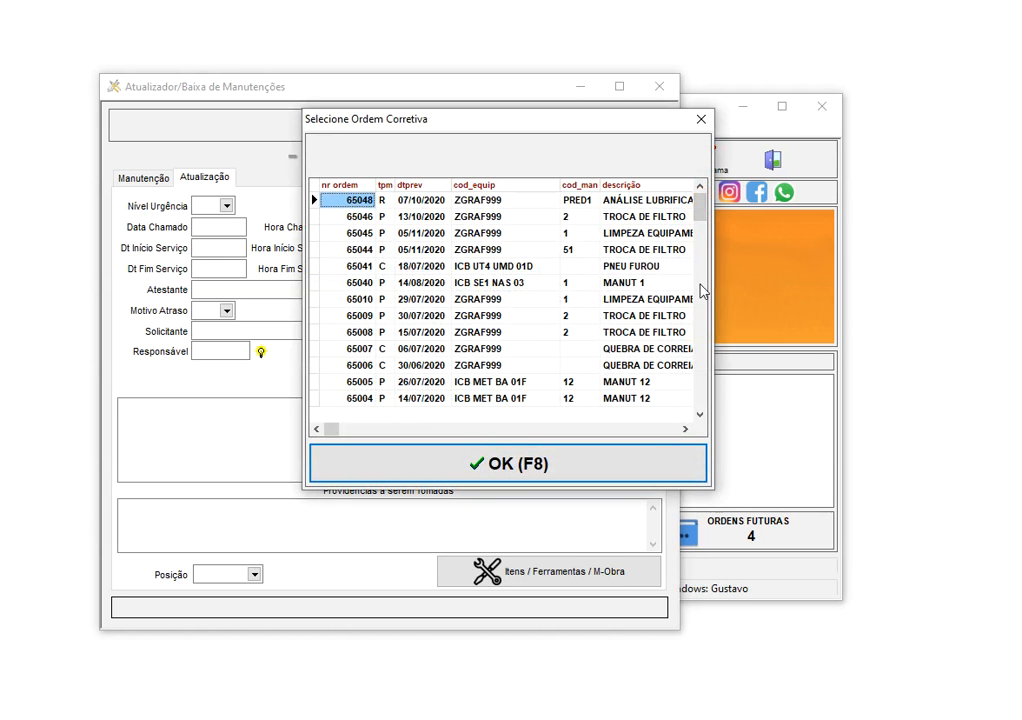
left_click(619, 256)
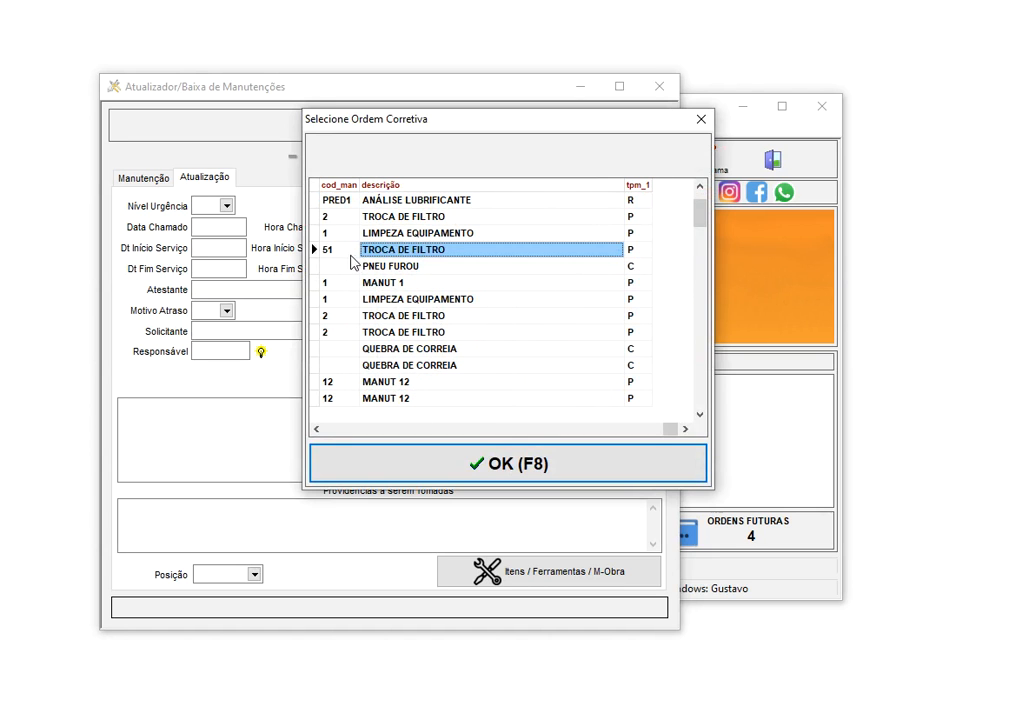
left_click(344, 252)
left_click(638, 264)
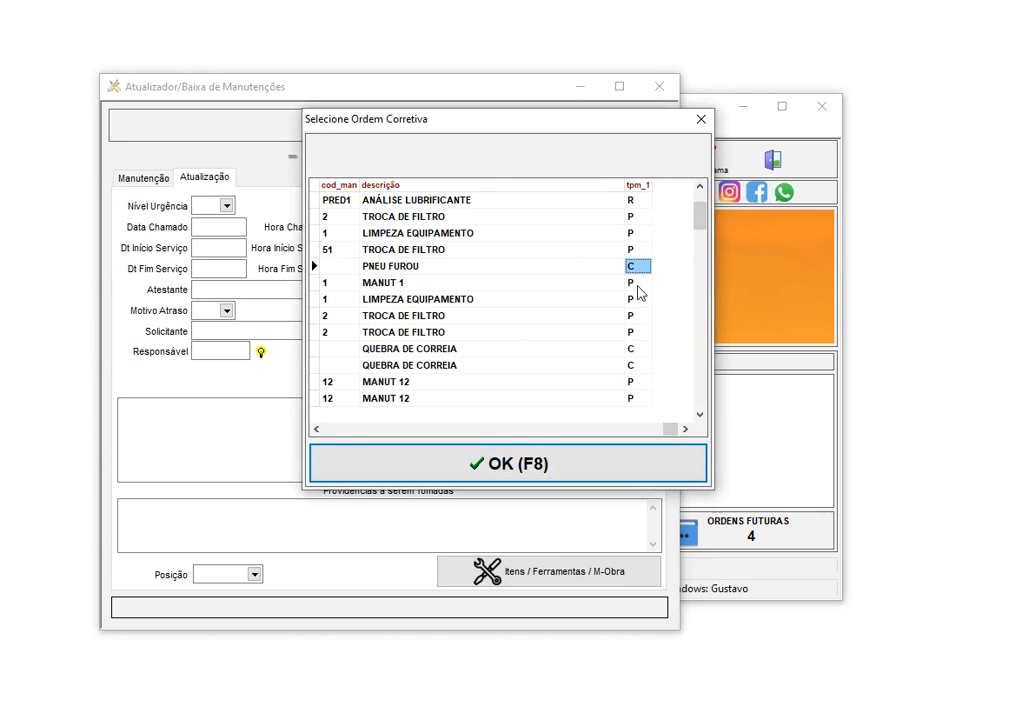
key("Home")
key("F8")
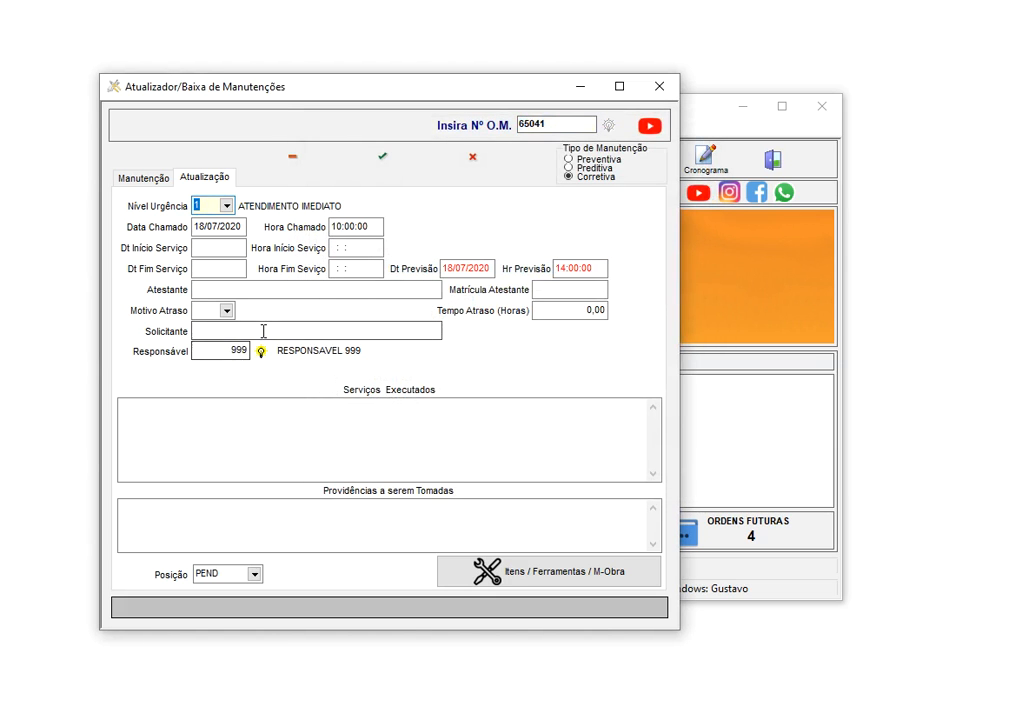
left_click(157, 188)
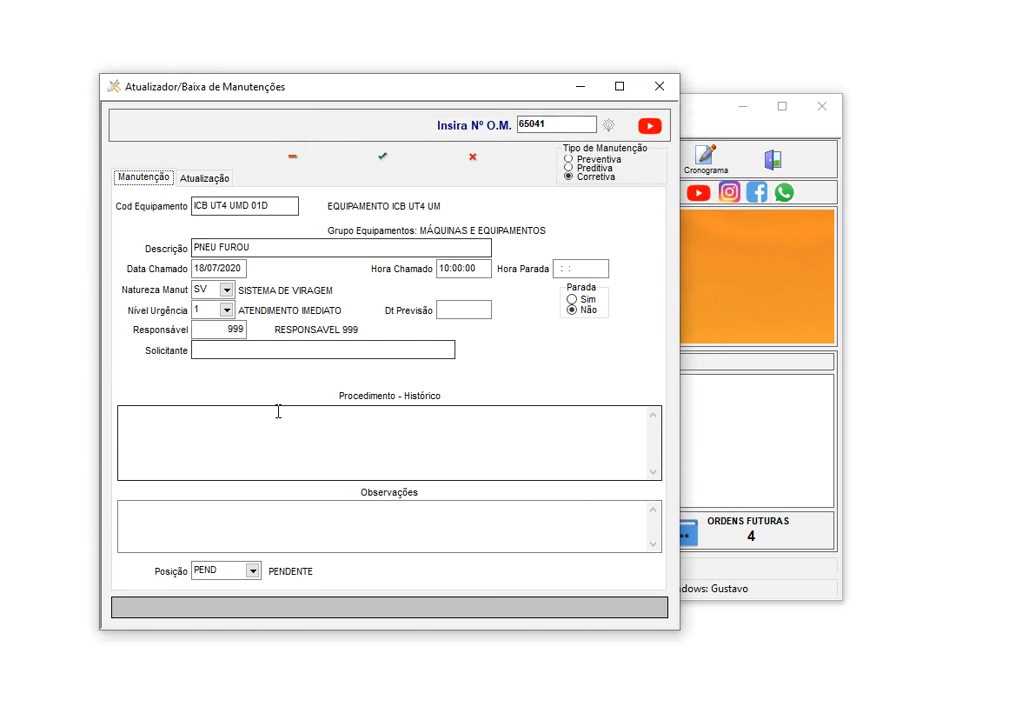
Check order 65041's call date and service start/end date and time fields
left_click(212, 186)
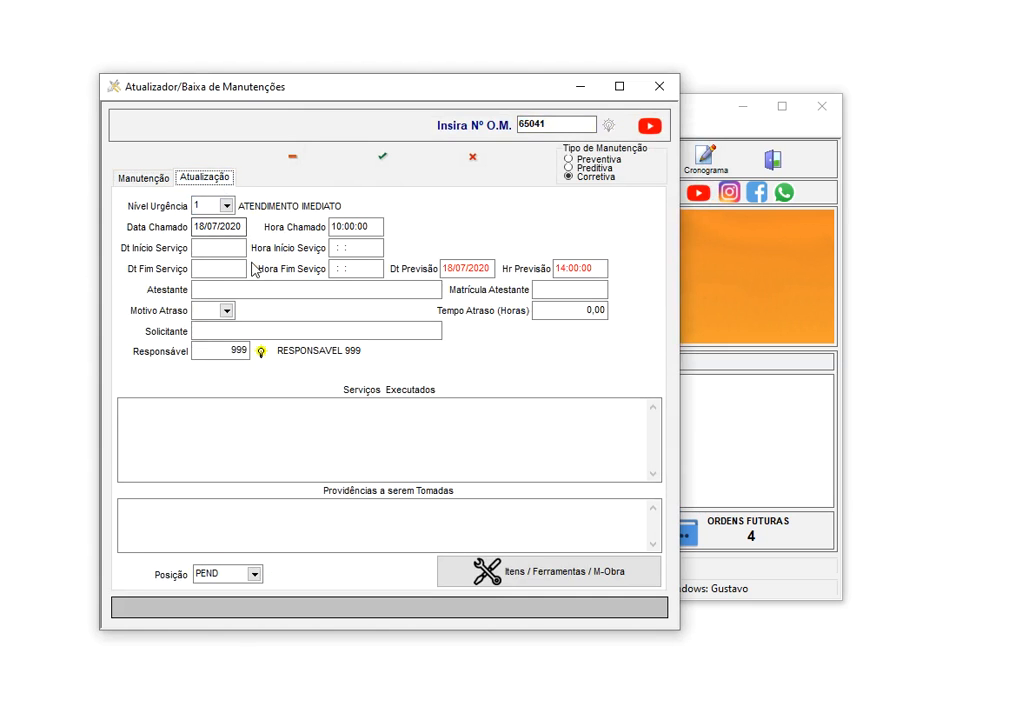
left_click(232, 227)
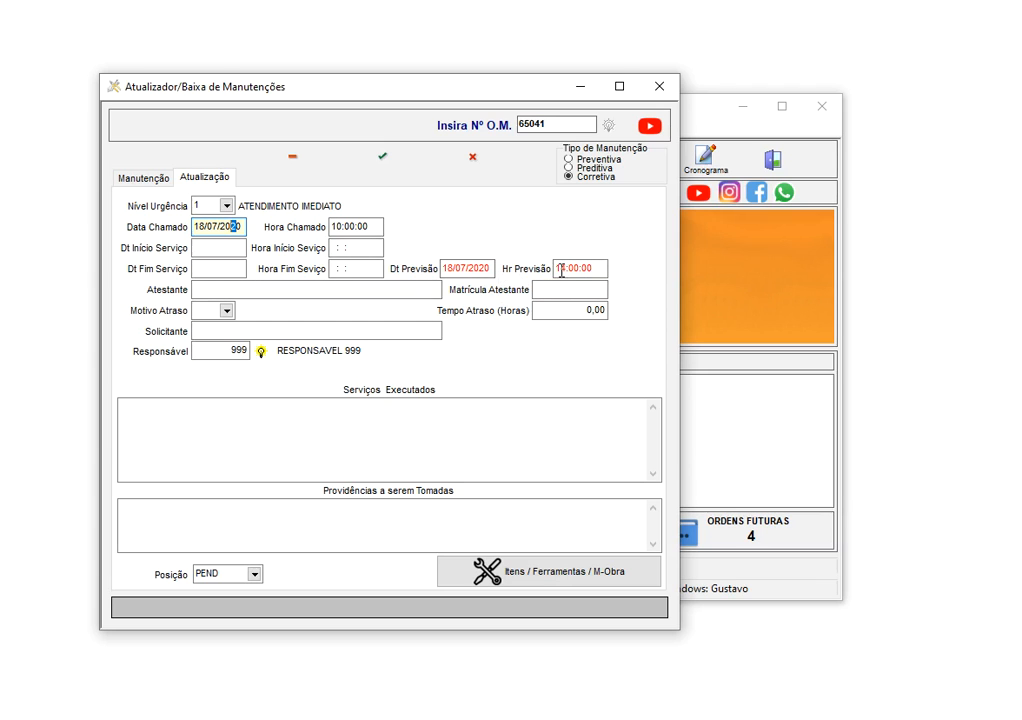
left_click(197, 247)
left_click(221, 268)
left_click(355, 247)
left_click(352, 268)
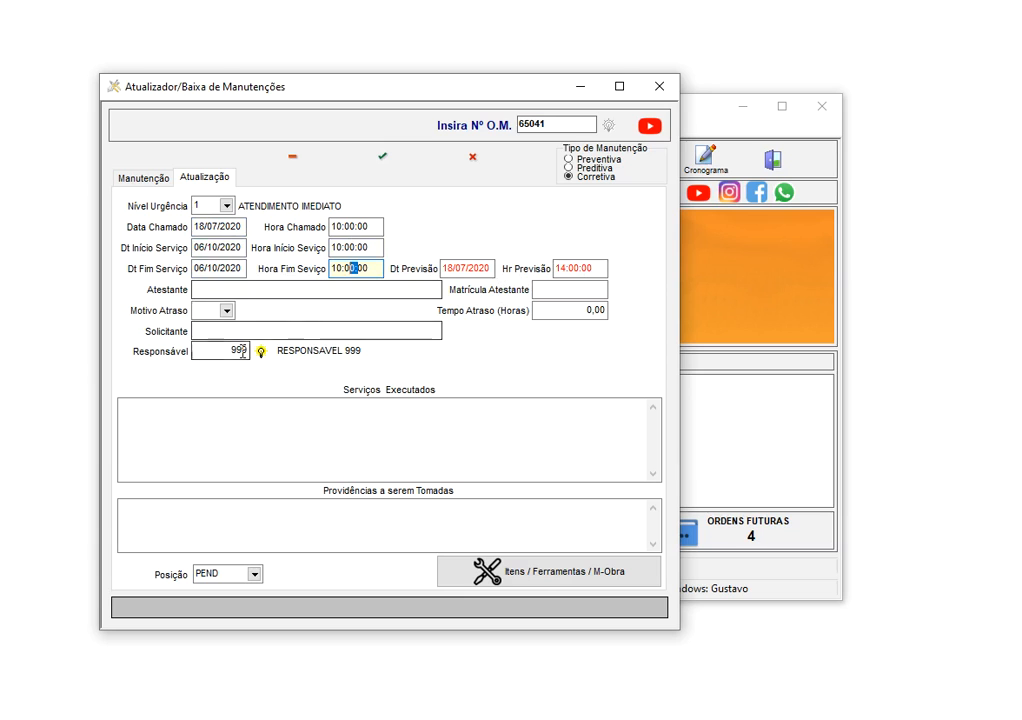
Correct the start date to 18/07/2020 and enter end date 18/07/2020 with end time 14:00:00
left_click(199, 247)
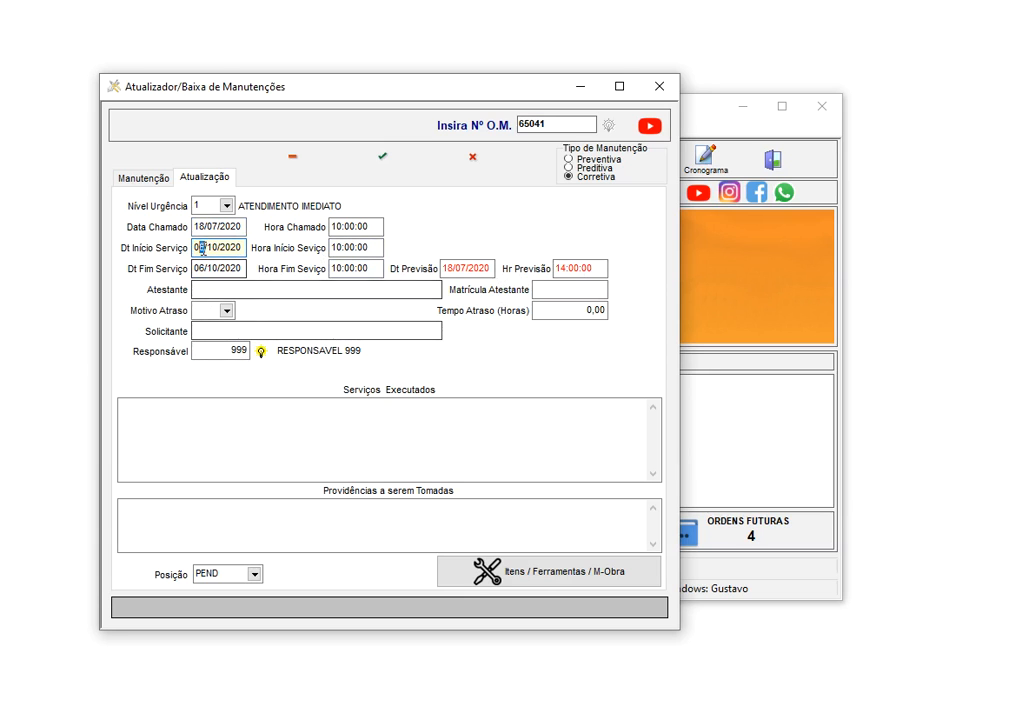
type("807")
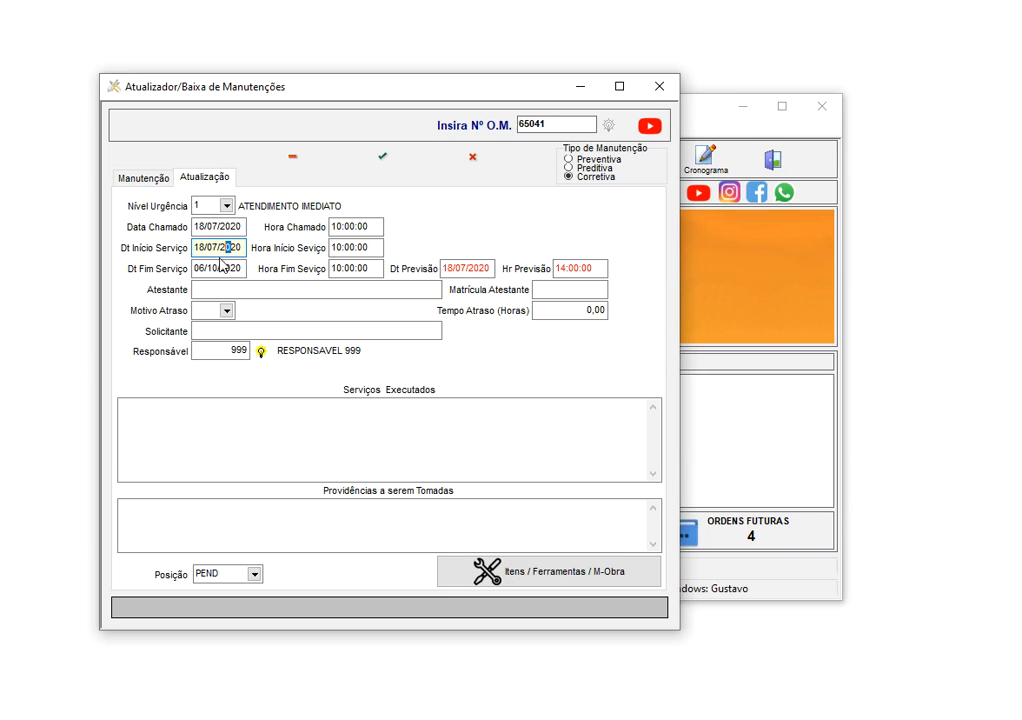
key("Tab")
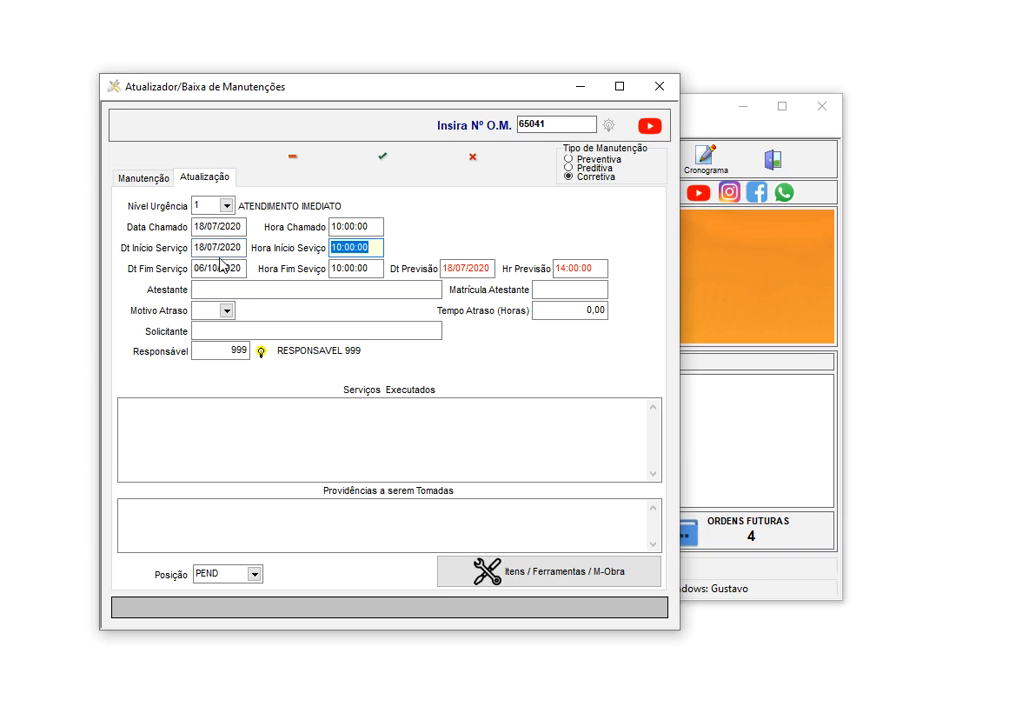
key("Tab")
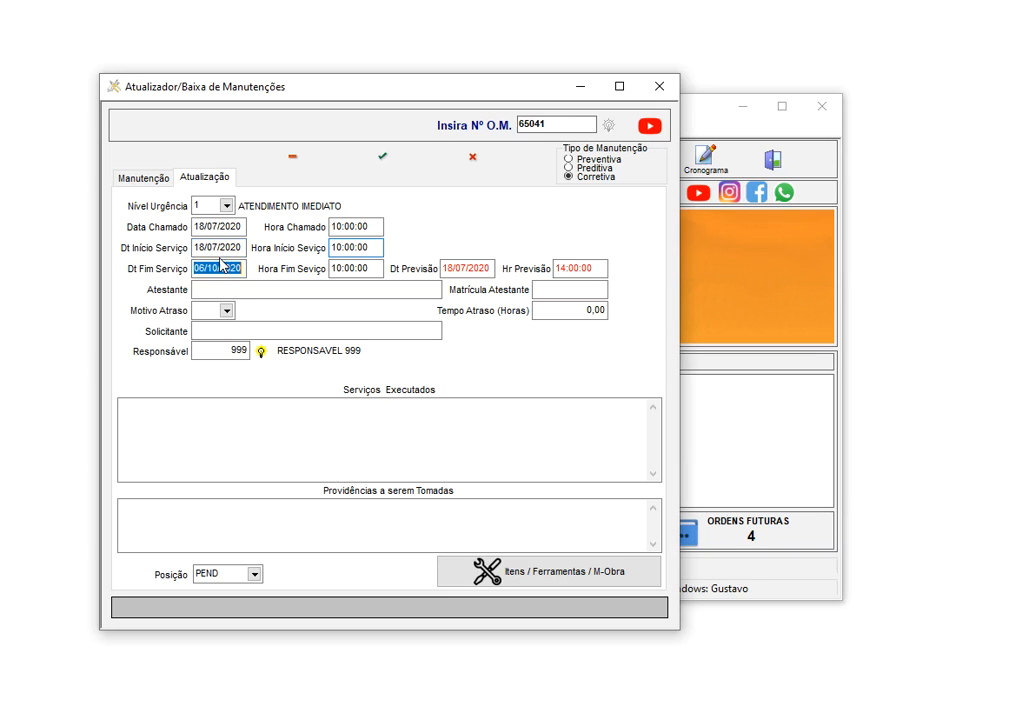
type("18/07/2020")
key("Tab")
type("1")
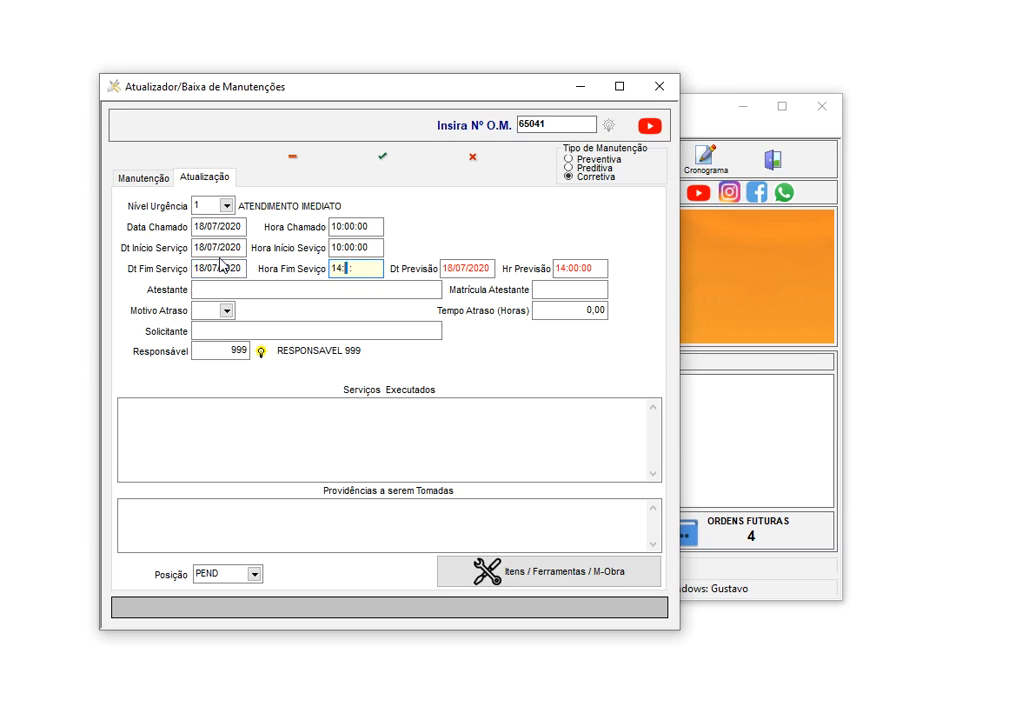
key("Tab")
key("Tab")
Enter the attestant's name, delay reason OUTROS with 1 hour delay, and the requester's name
left_click(260, 291)
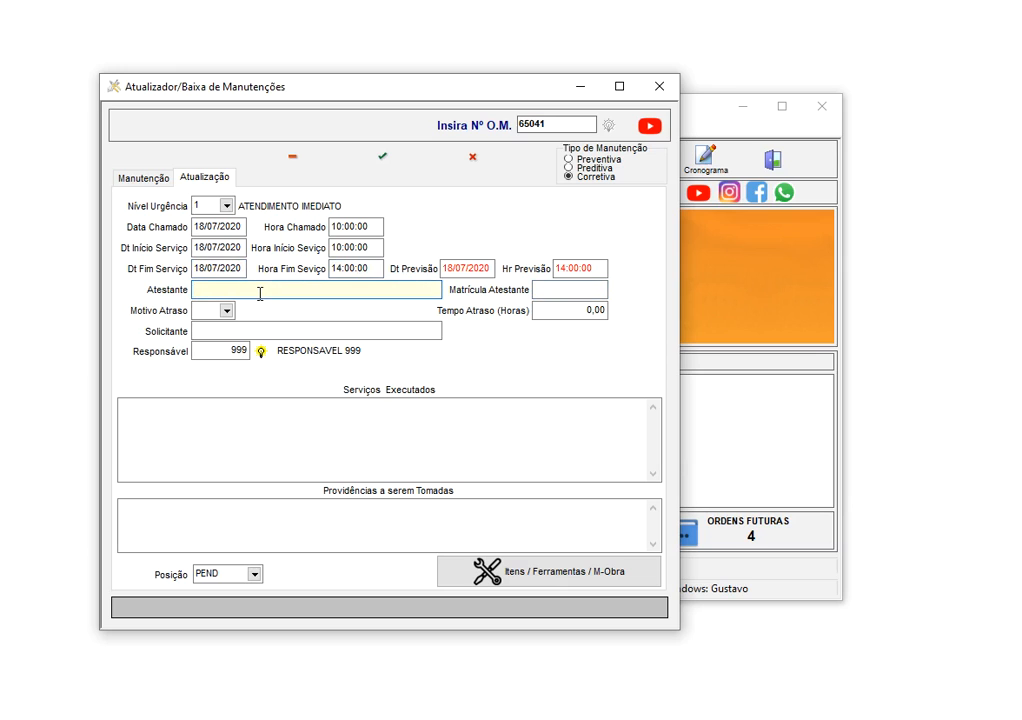
type("GUSTAVO")
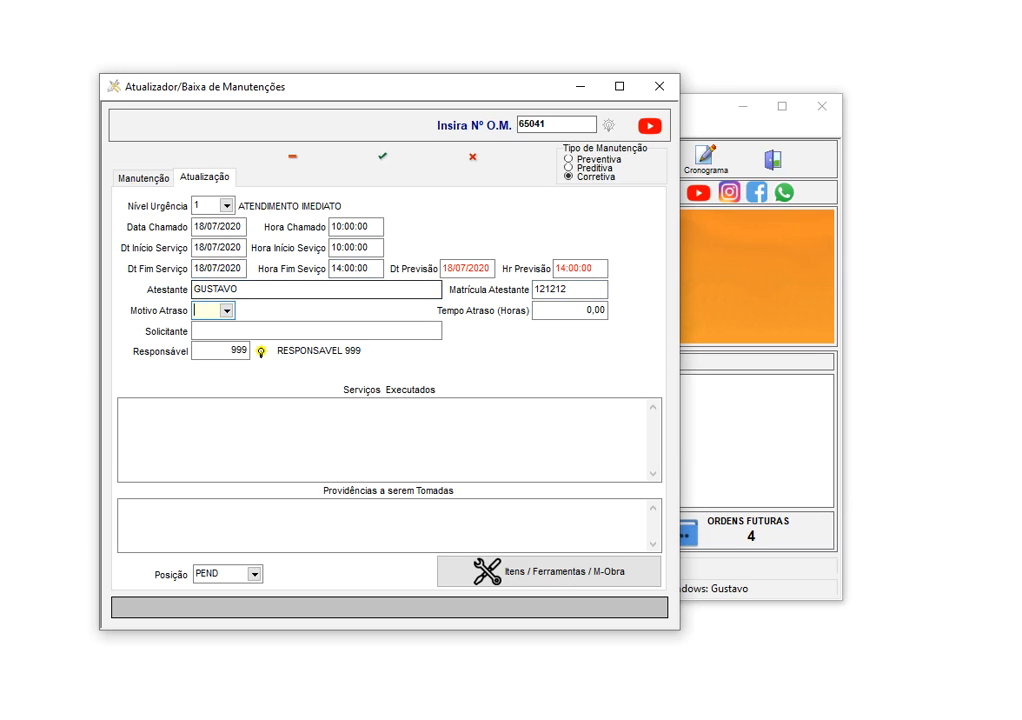
left_click(227, 311)
left_click(267, 409)
key("Return")
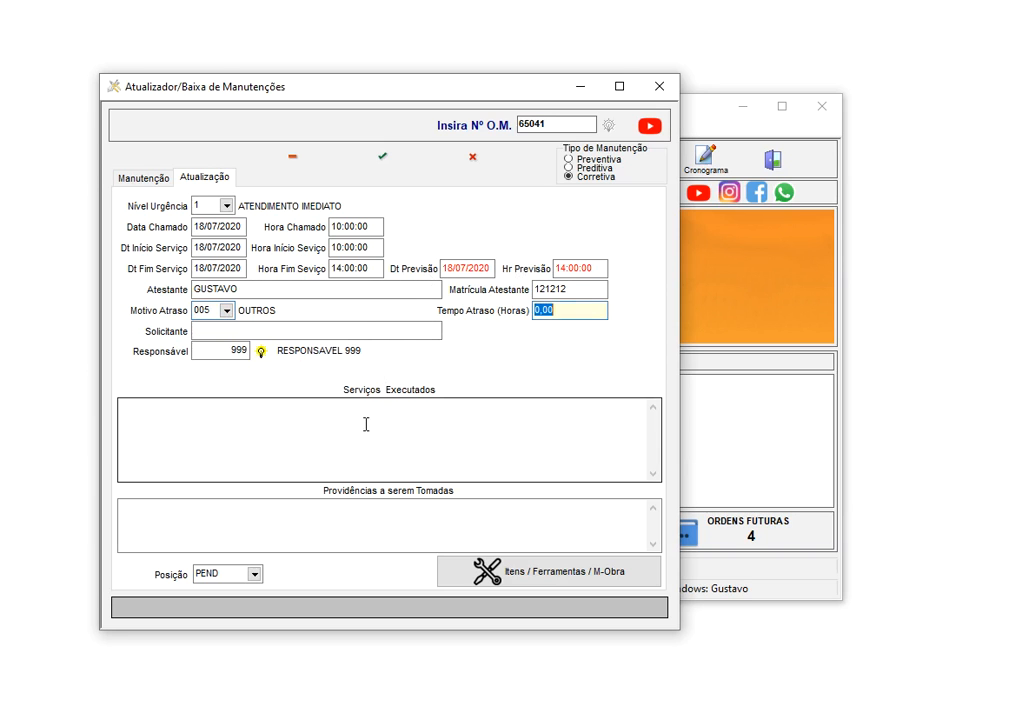
type("1")
key("Return")
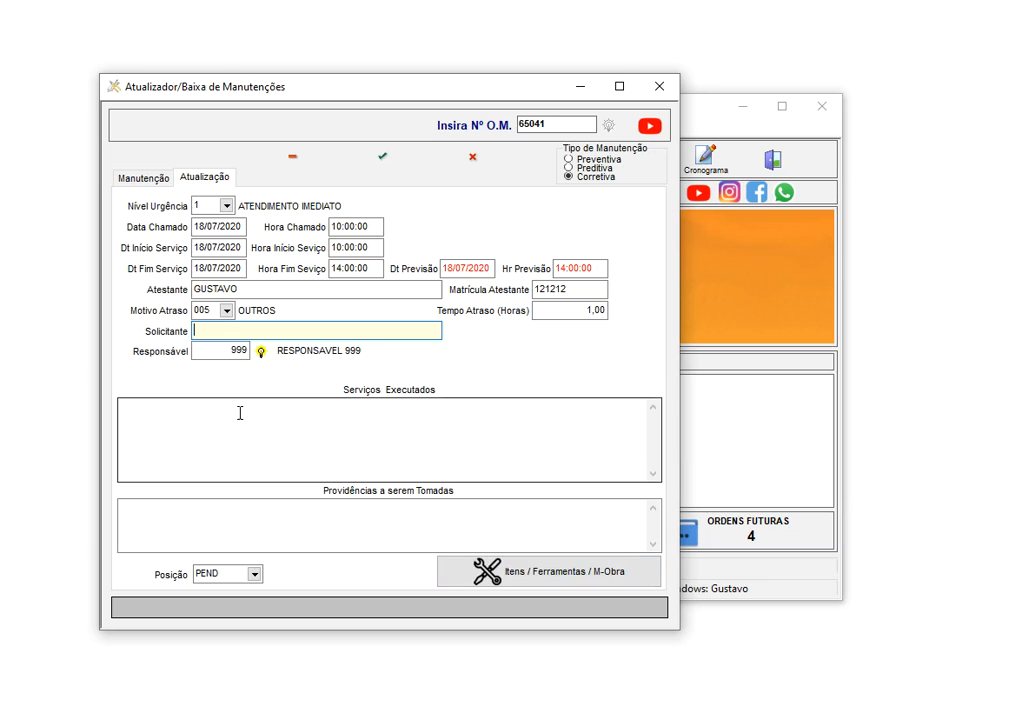
type("OAO")
key("Return")
Step between the services-performed and actions-to-take note boxes
left_click(215, 444)
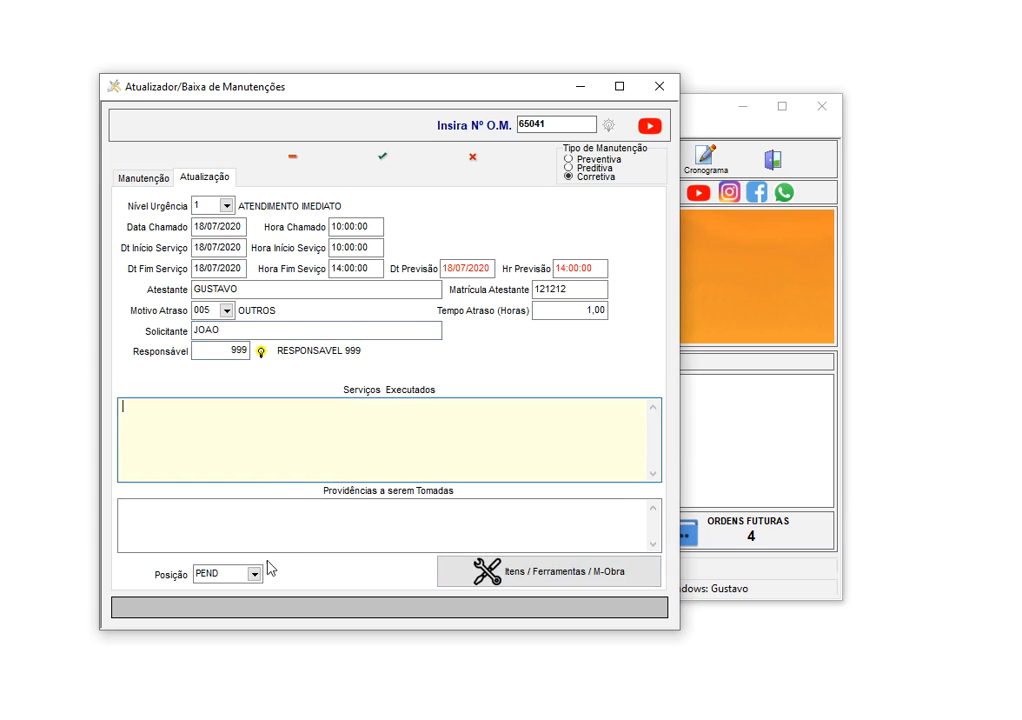
left_click(313, 508)
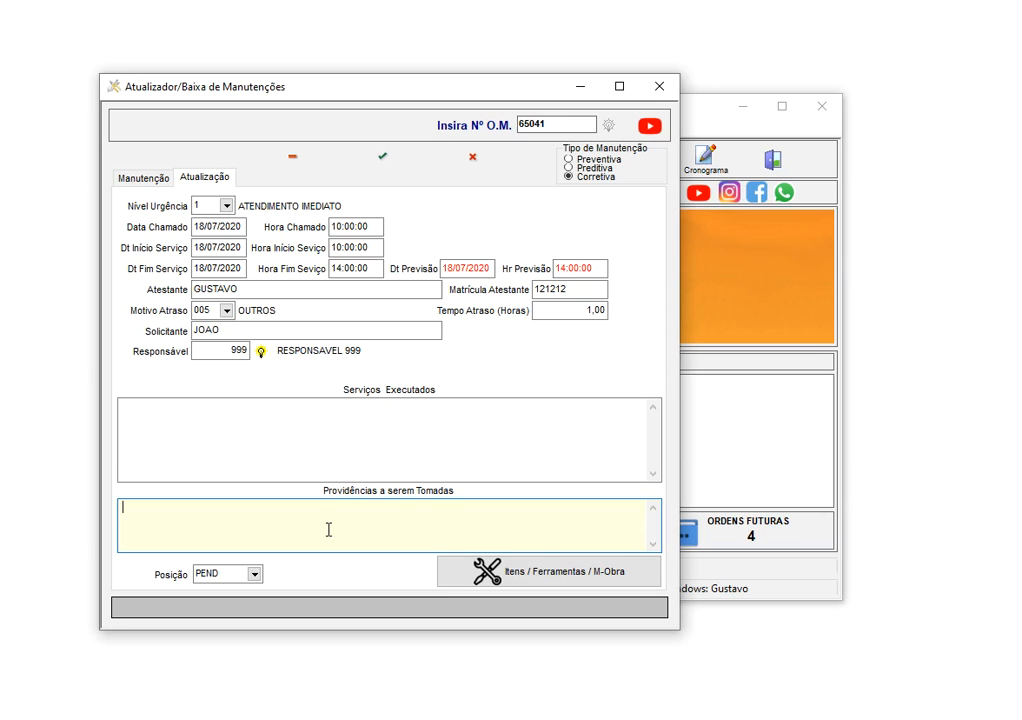
left_click(198, 418)
left_click(343, 535)
Check order 65041's equipment details, then set its position to BAX2
left_click(138, 177)
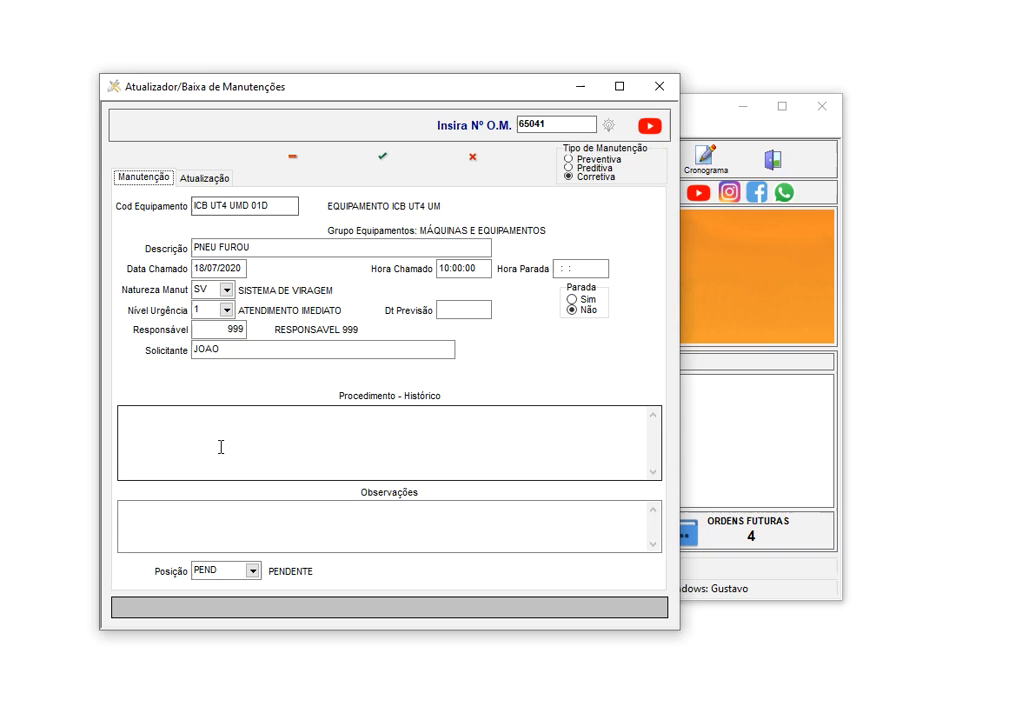
left_click(214, 185)
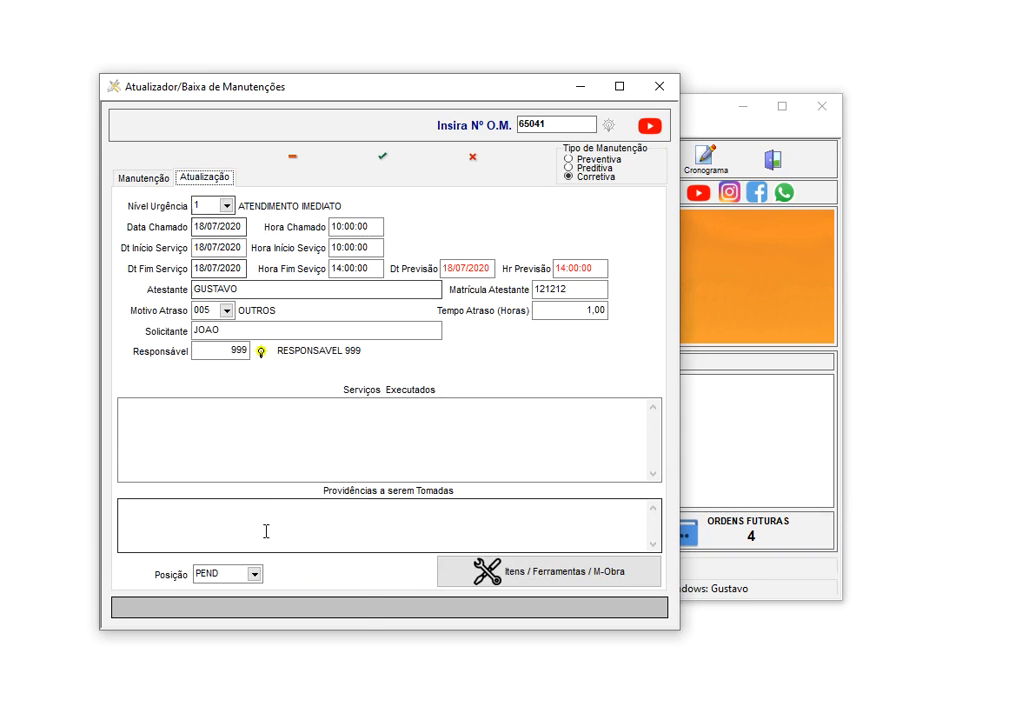
left_click(254, 573)
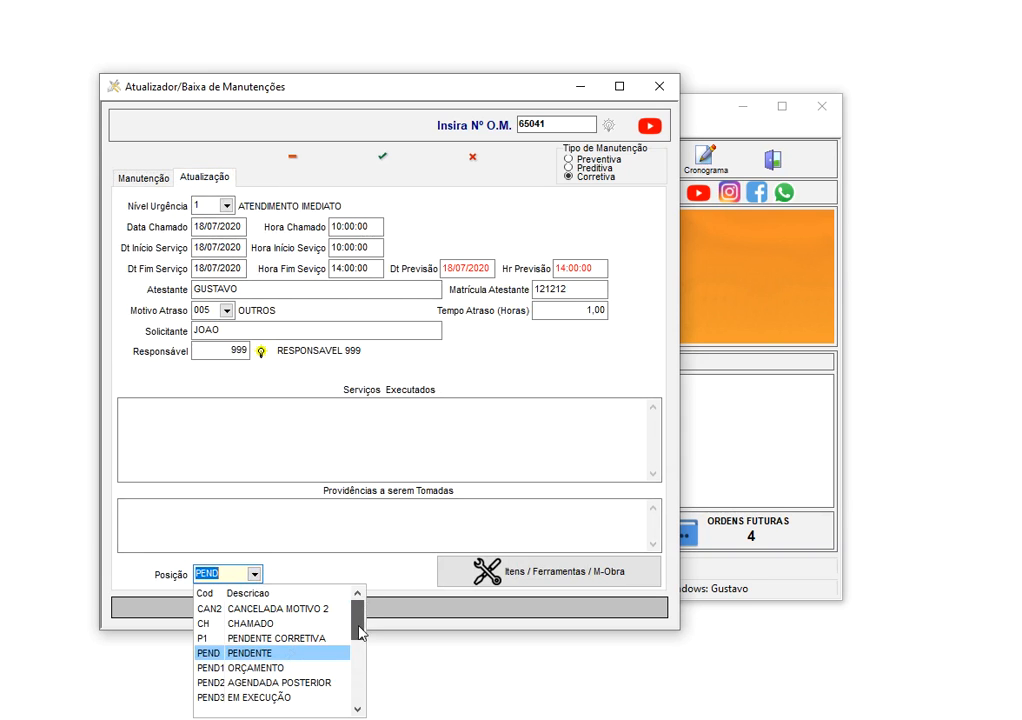
scroll(358, 610, "up", 2)
left_click(290, 638)
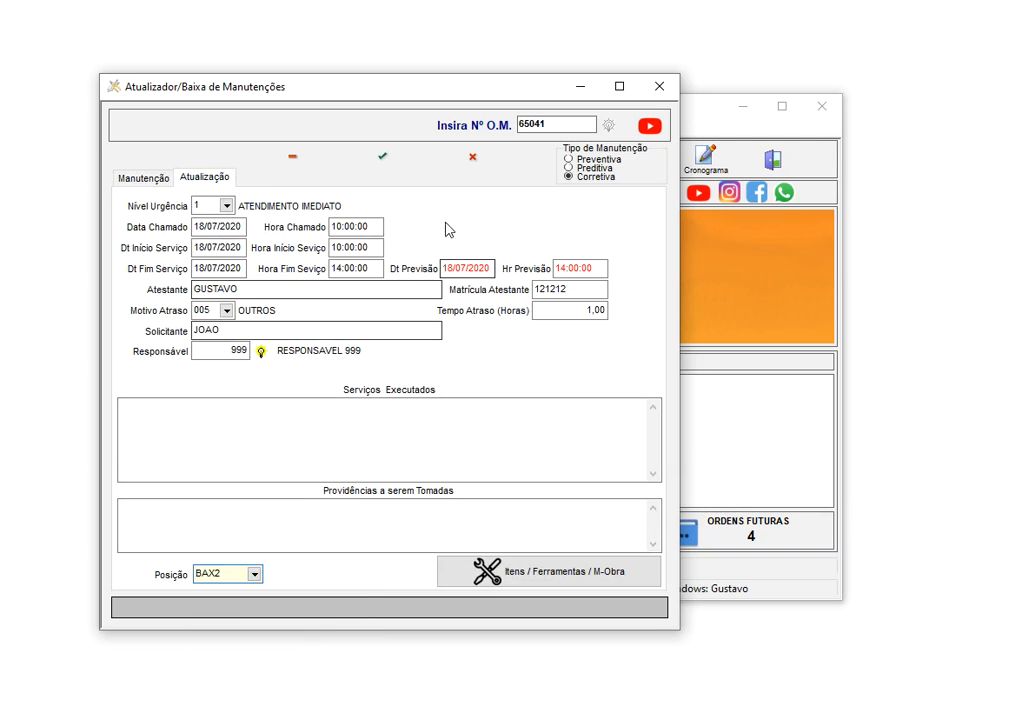
Save the 65041 close-out and close the items and maintenance update windows
left_click(383, 160)
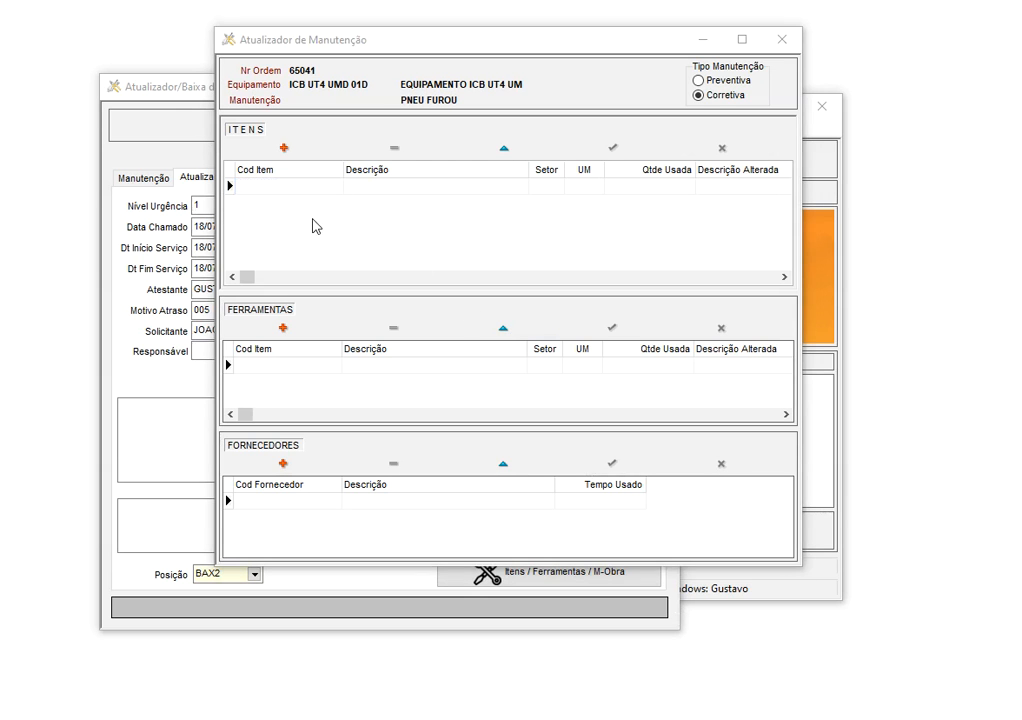
left_click(782, 39)
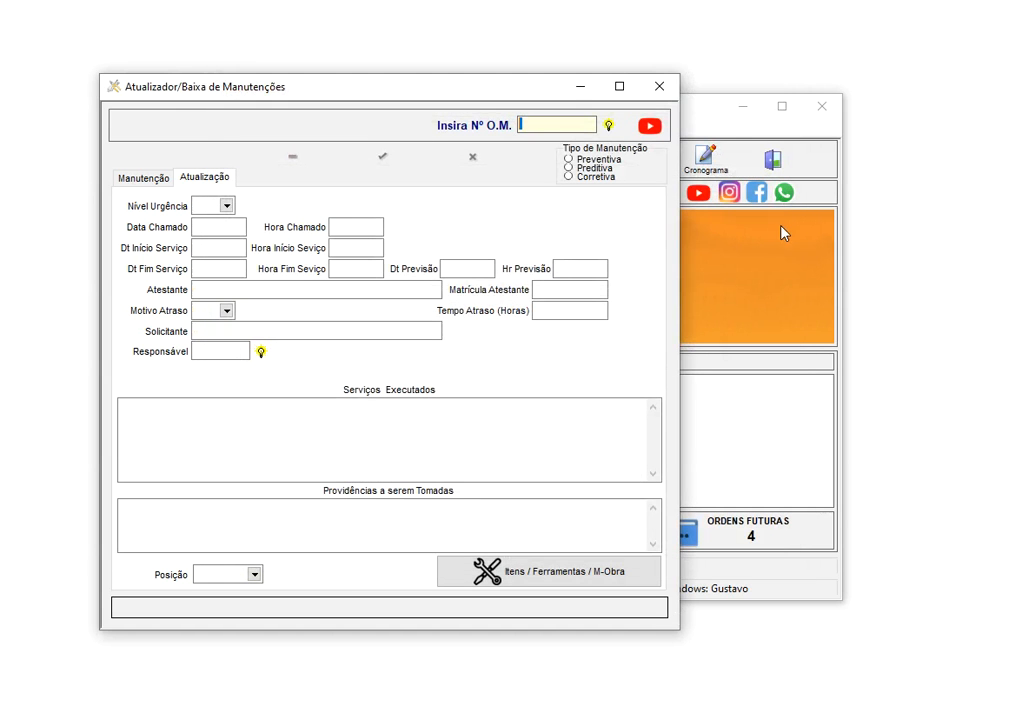
left_click(659, 89)
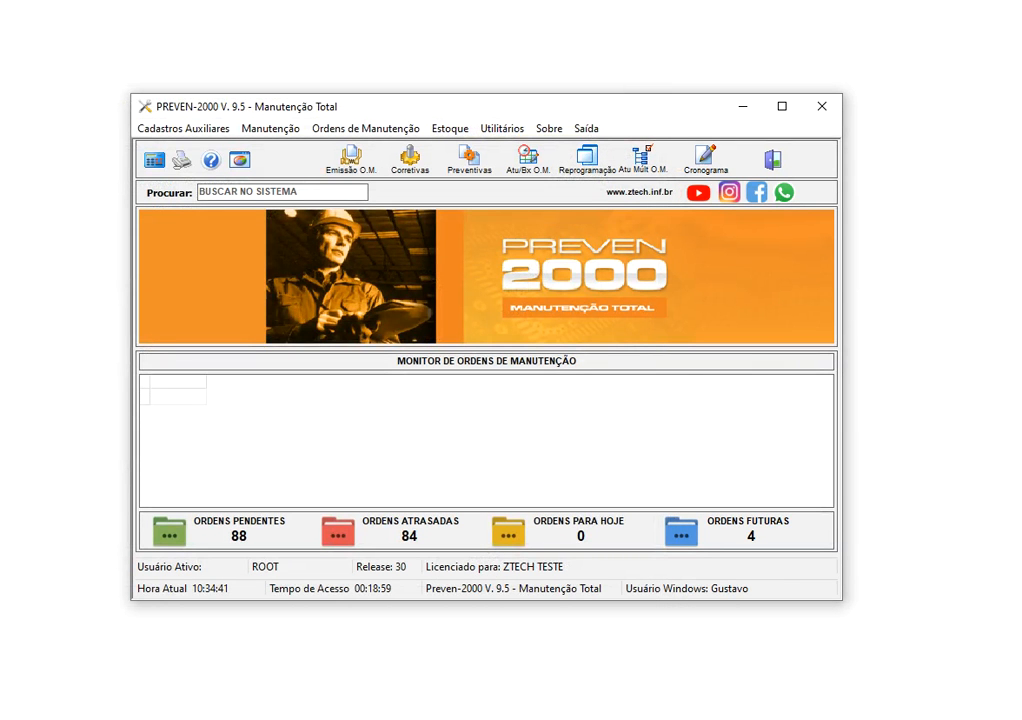